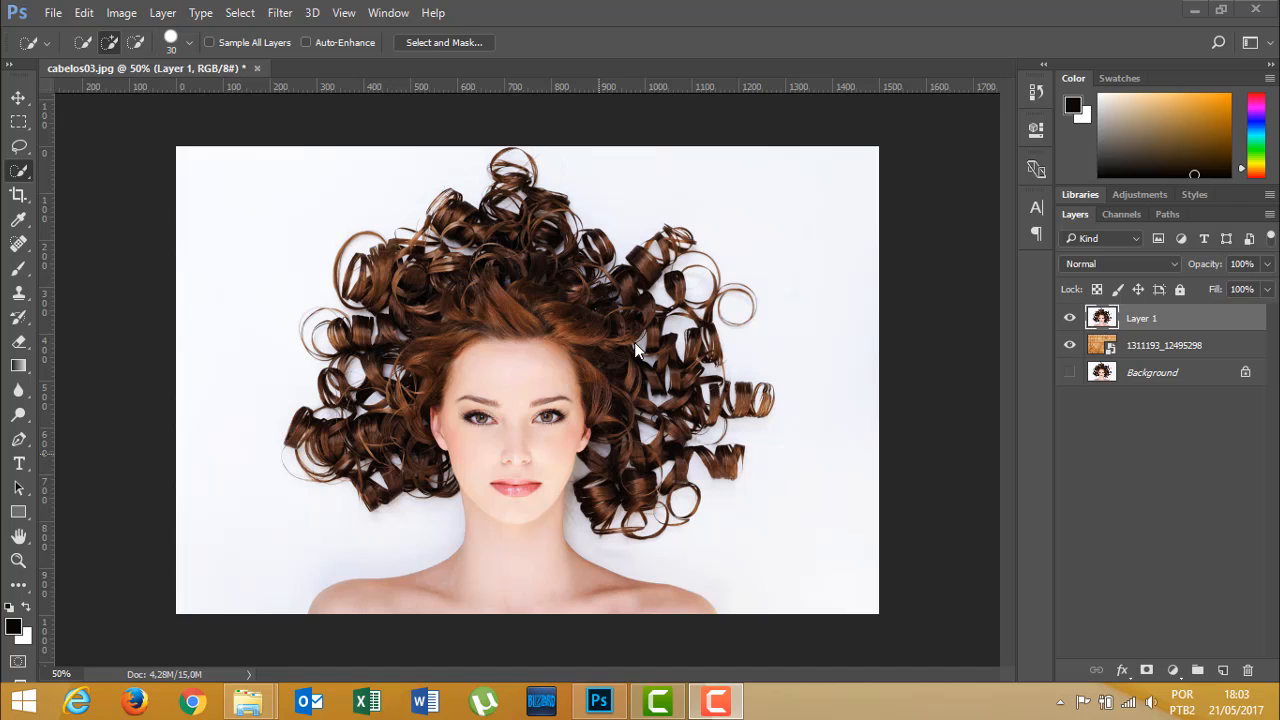
Step: Compare the original Background photo with Layer 1 and the wood texture layer by toggling layer visibility, ending with only Background hidden
left_click(1070, 343)
left_click(1070, 372)
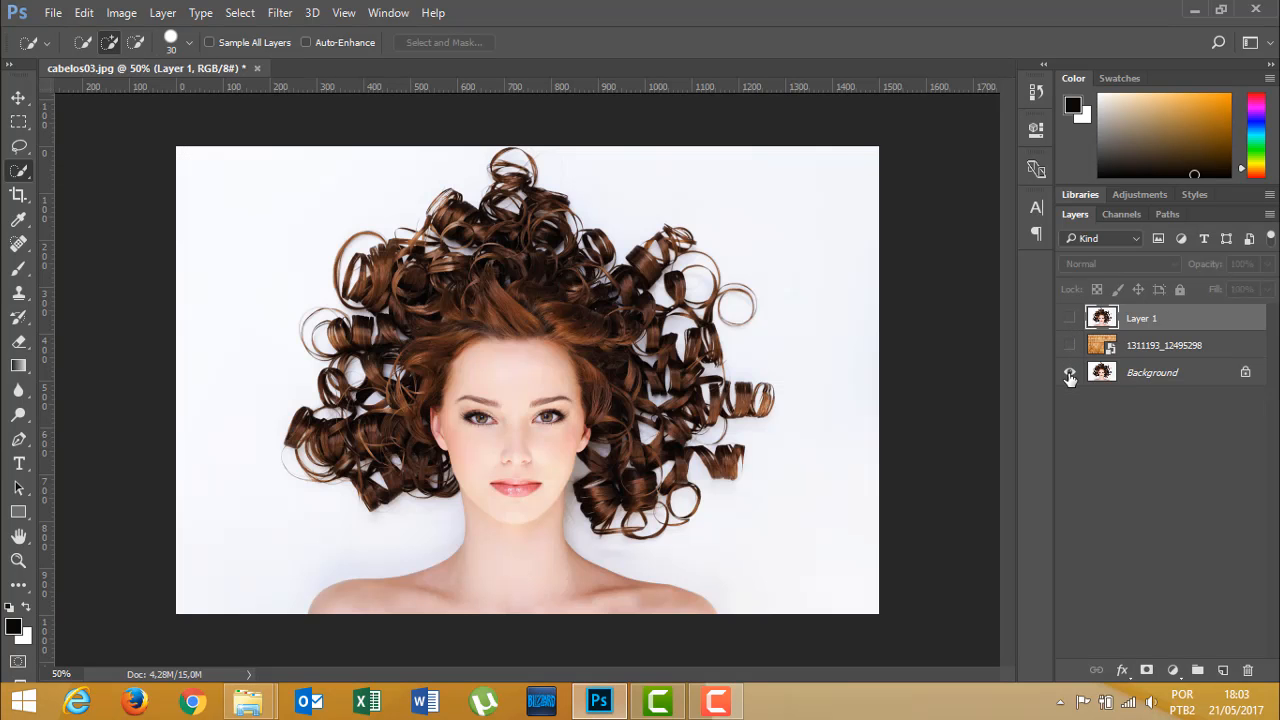
left_click(1072, 372)
left_click(1070, 318)
left_click(1070, 345)
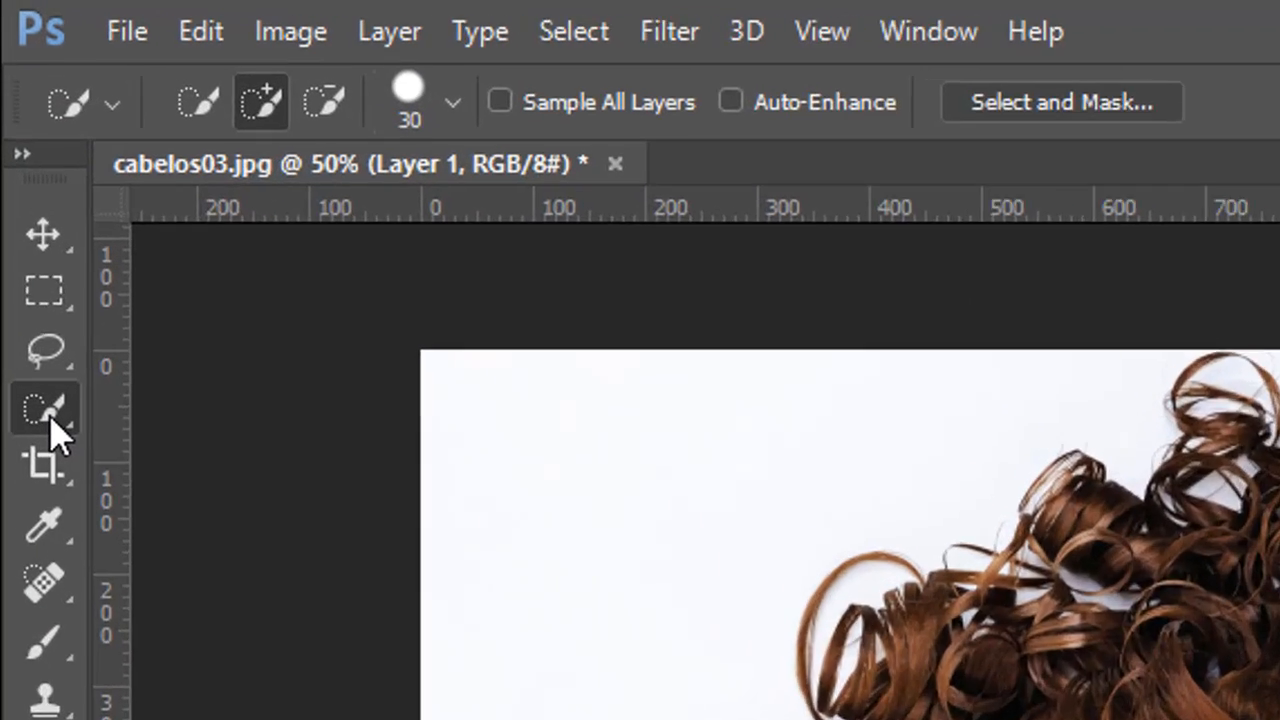
Step: Select the woman's face, neck, shoulders and main mass of curly hair on Layer 1 with the Quick Selection Tool
right_click(52, 420)
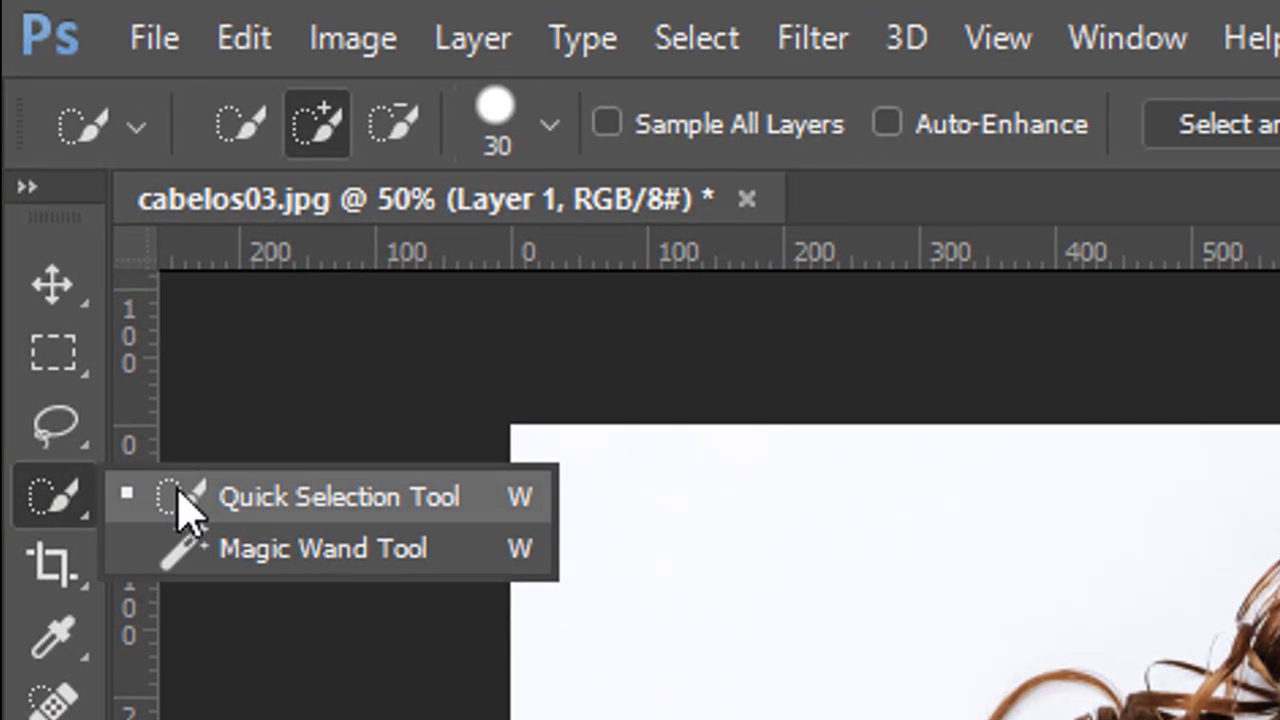
left_click(185, 496)
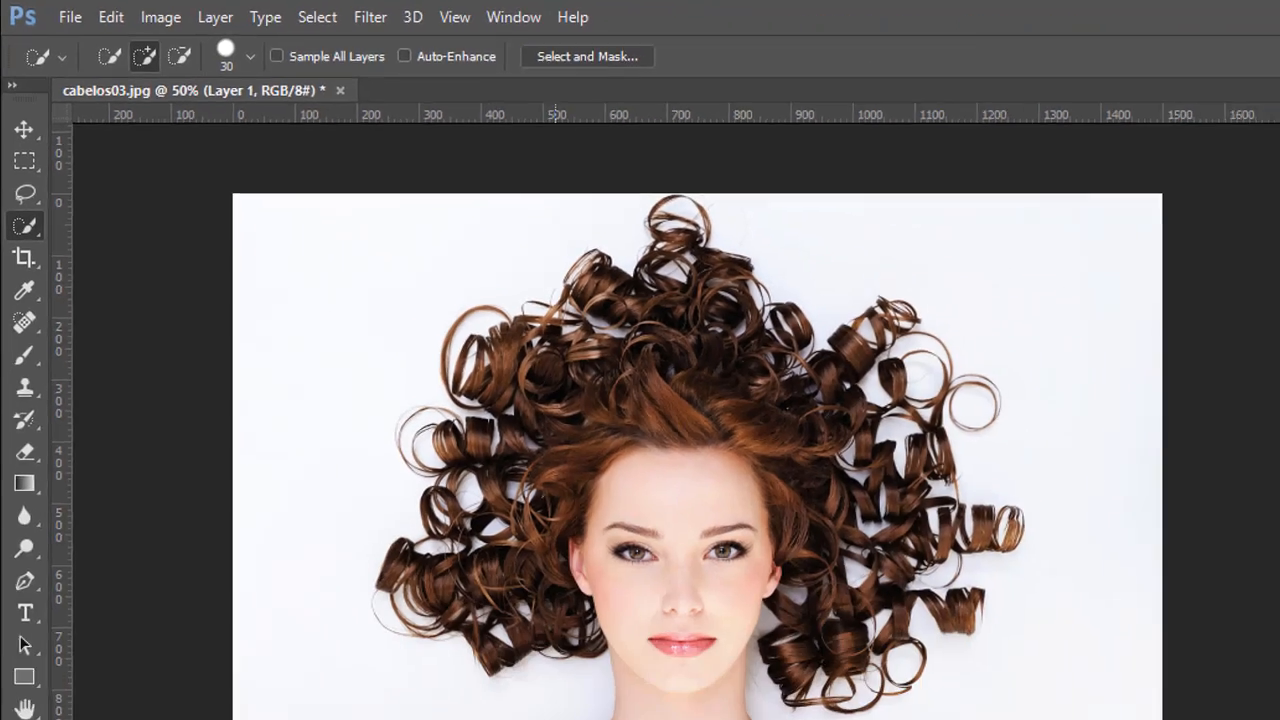
mouse_move(543, 586)
left_mouse_down()
mouse_move(549, 552)
mouse_move(489, 431)
left_mouse_up()
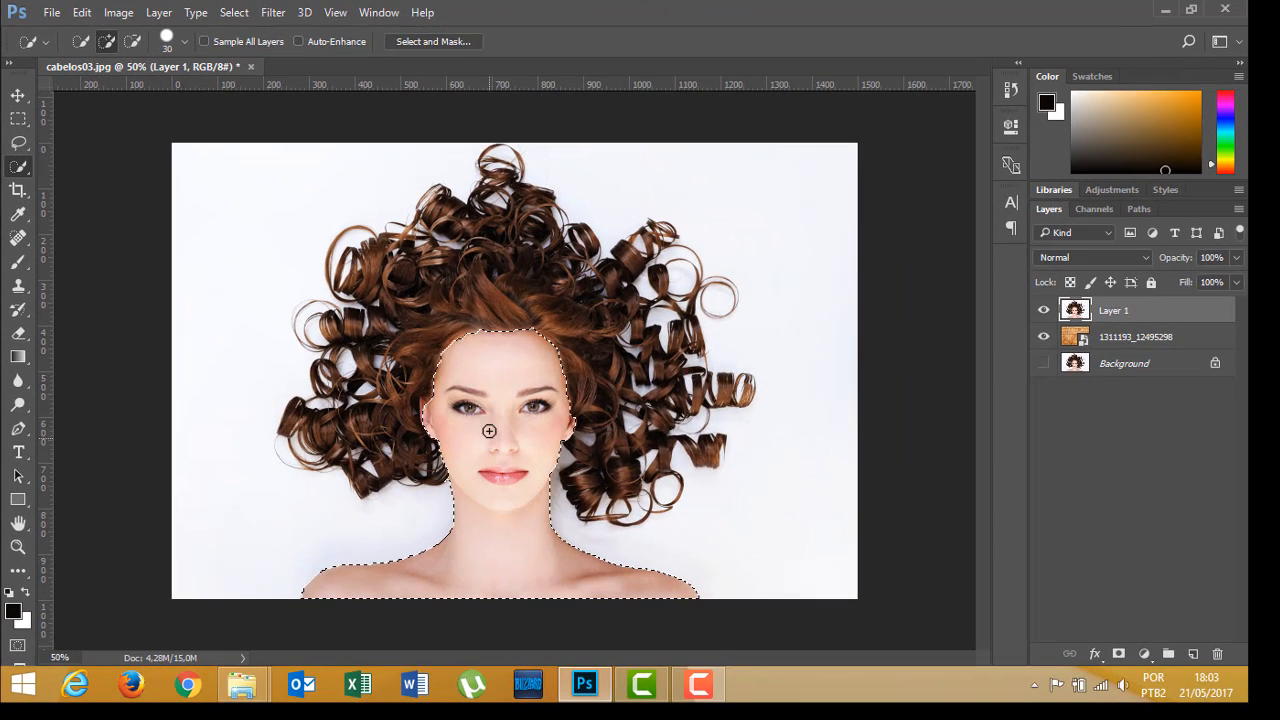
mouse_move(410, 410)
left_mouse_down()
mouse_move(390, 400)
mouse_move(411, 360)
mouse_move(411, 300)
mouse_move(516, 270)
mouse_move(572, 316)
mouse_move(616, 284)
mouse_move(601, 465)
left_mouse_up()
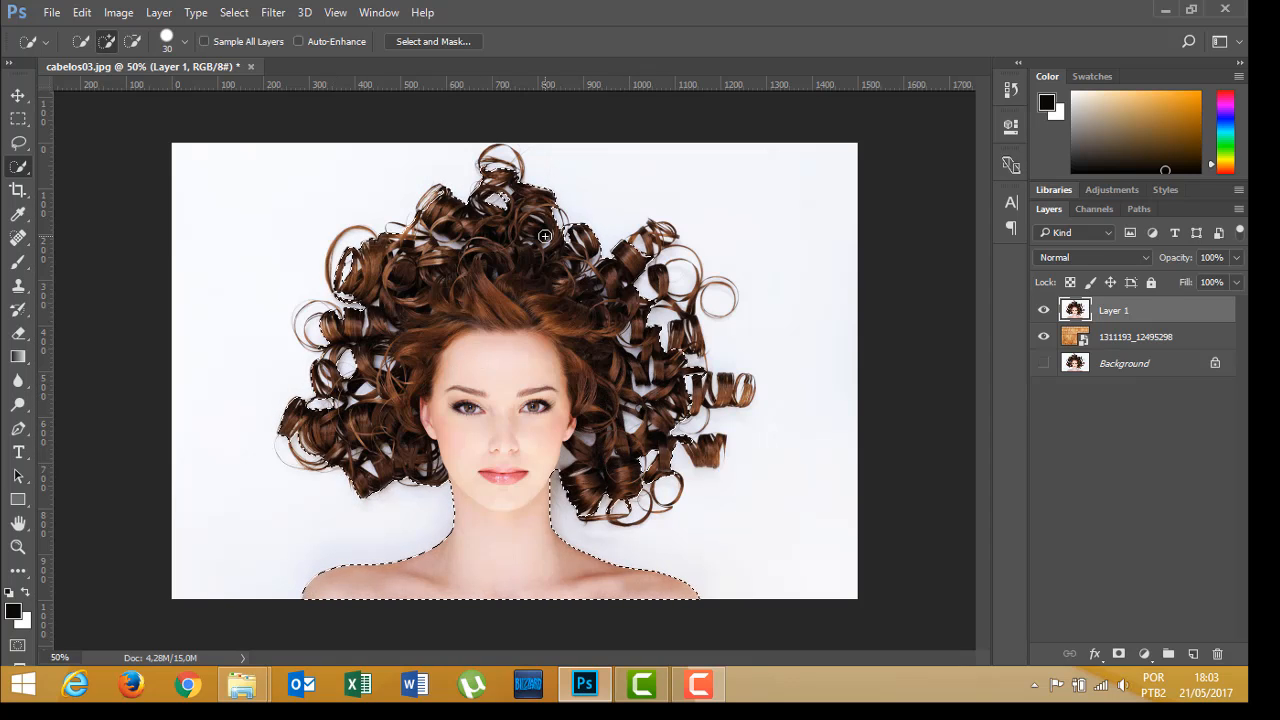
Step: Open the selection in Select and Mask and keep the view mode set to On Layers
left_click(452, 42)
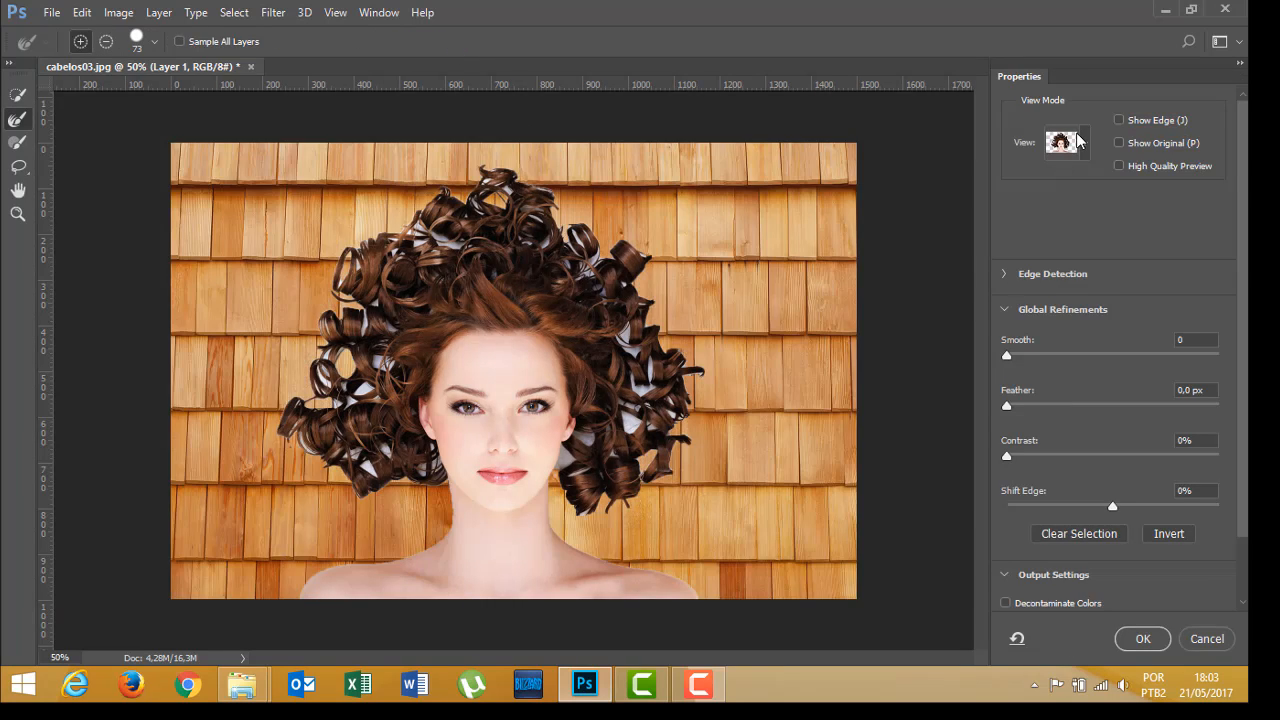
left_click(1075, 142)
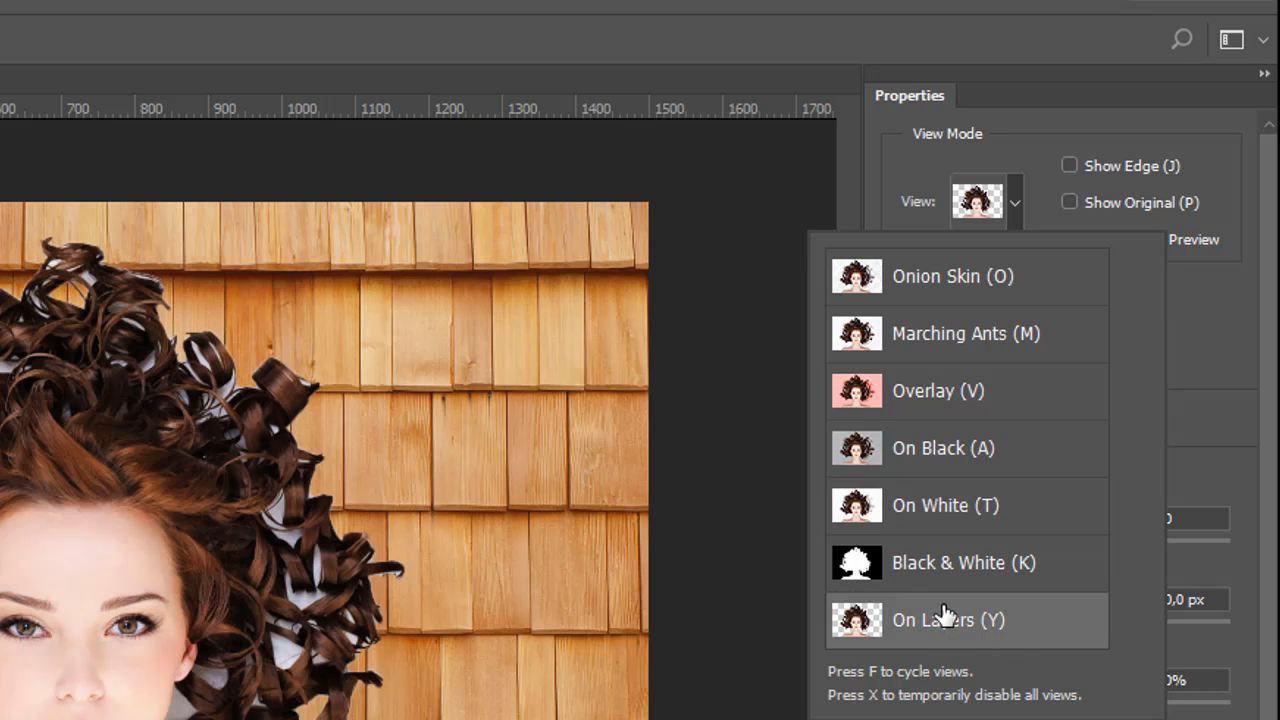
left_click(1038, 208)
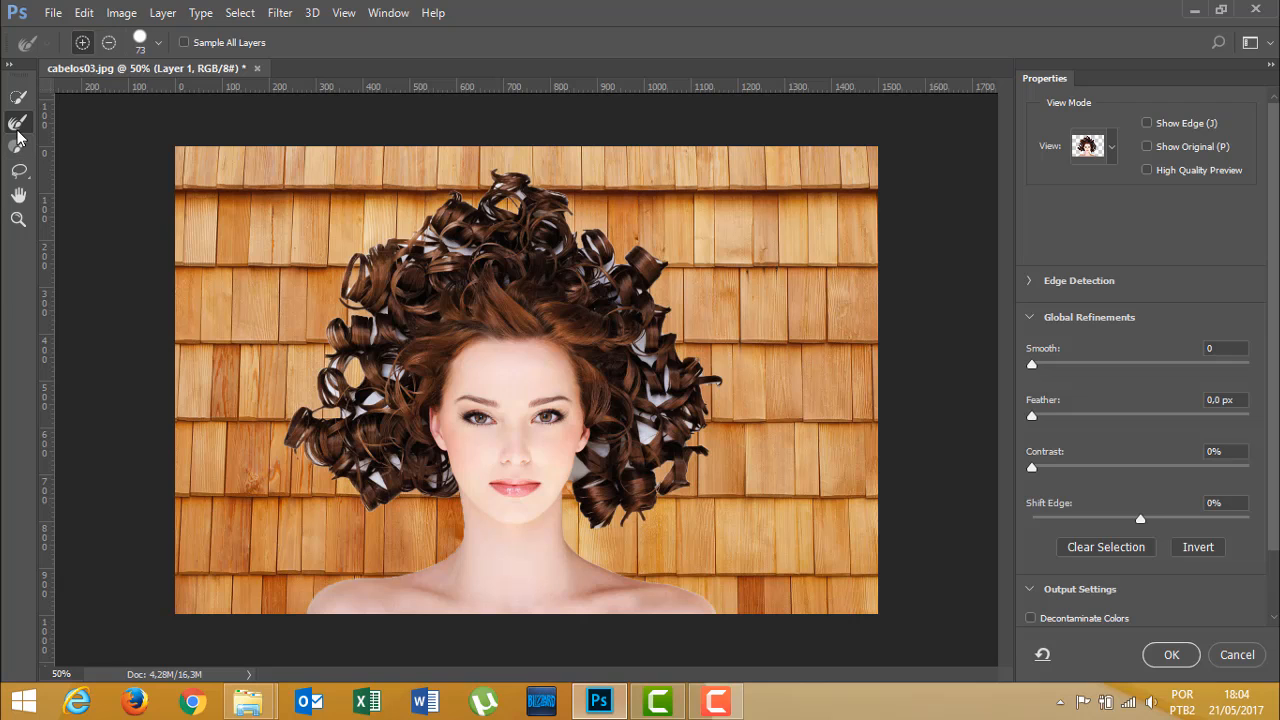
Step: Refine the selection edge over the top and upper-right curls with the Refine Edge Brush, recovering strands and removing white gaps
left_click(18, 126)
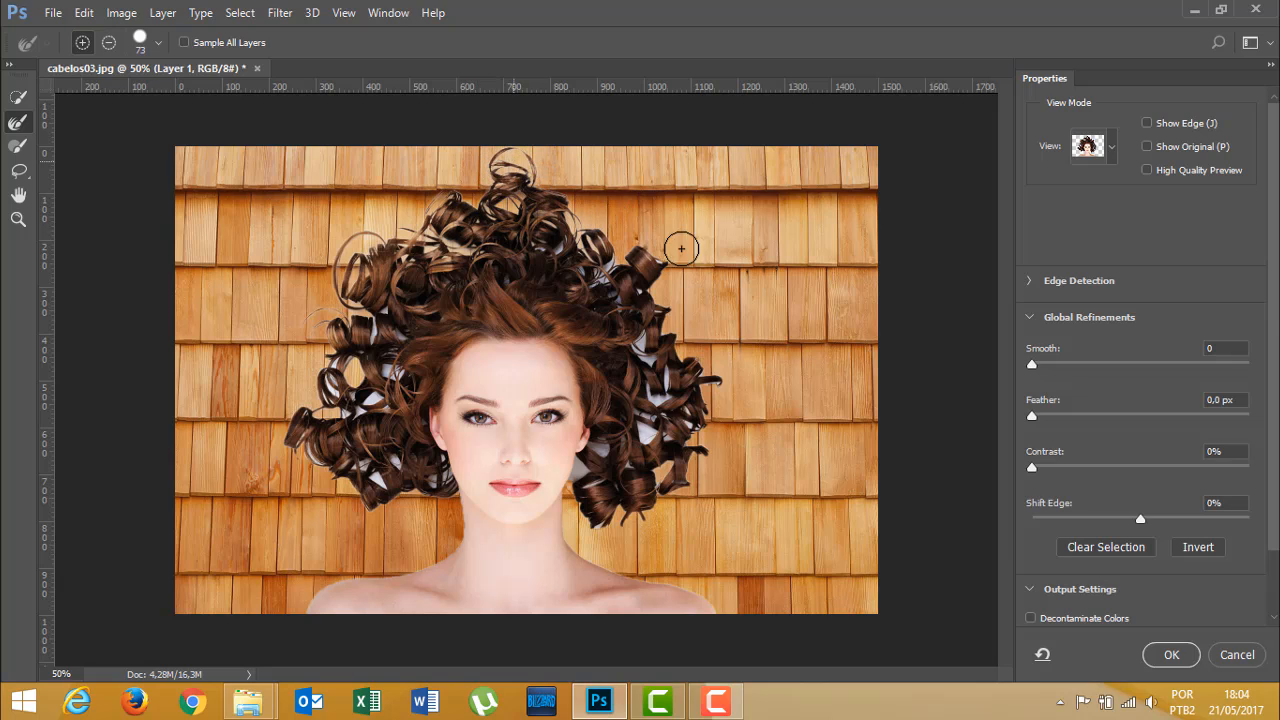
mouse_move(681, 248)
left_mouse_down()
mouse_move(660, 255)
mouse_move(694, 214)
mouse_move(680, 235)
left_mouse_up()
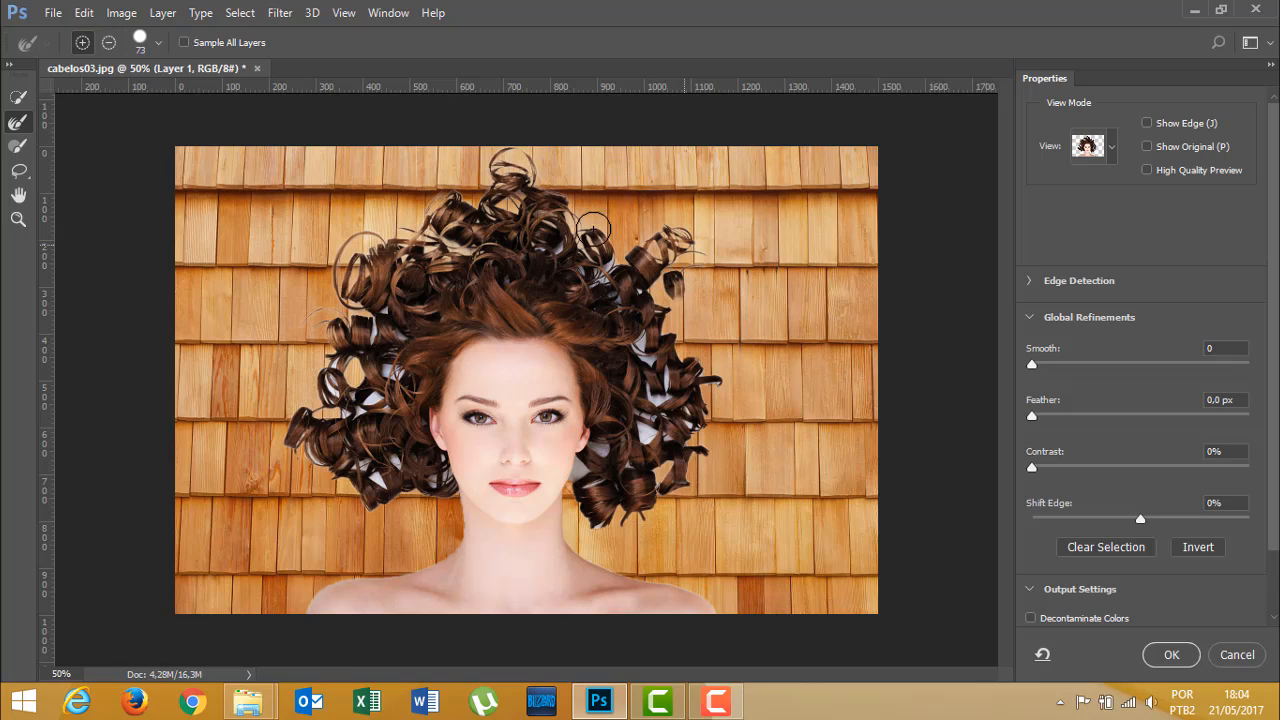
left_click_drag(592, 230, 580, 240)
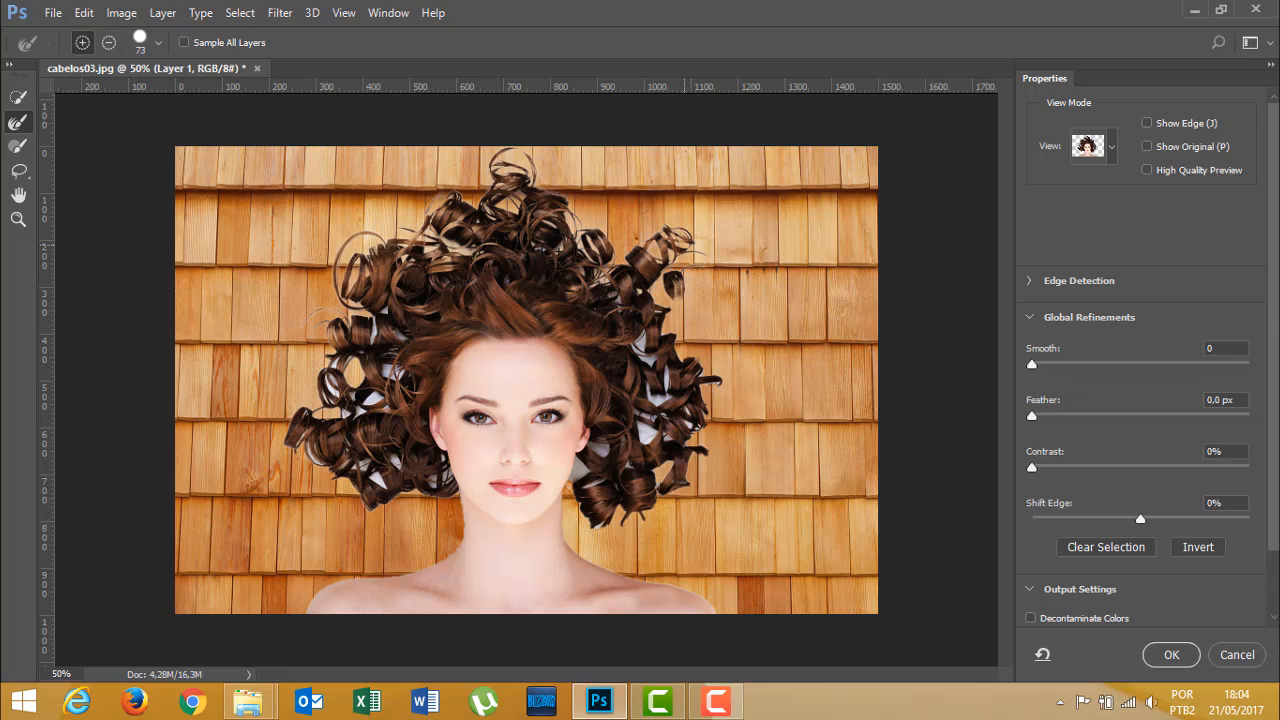
left_click_drag(673, 291, 687, 294)
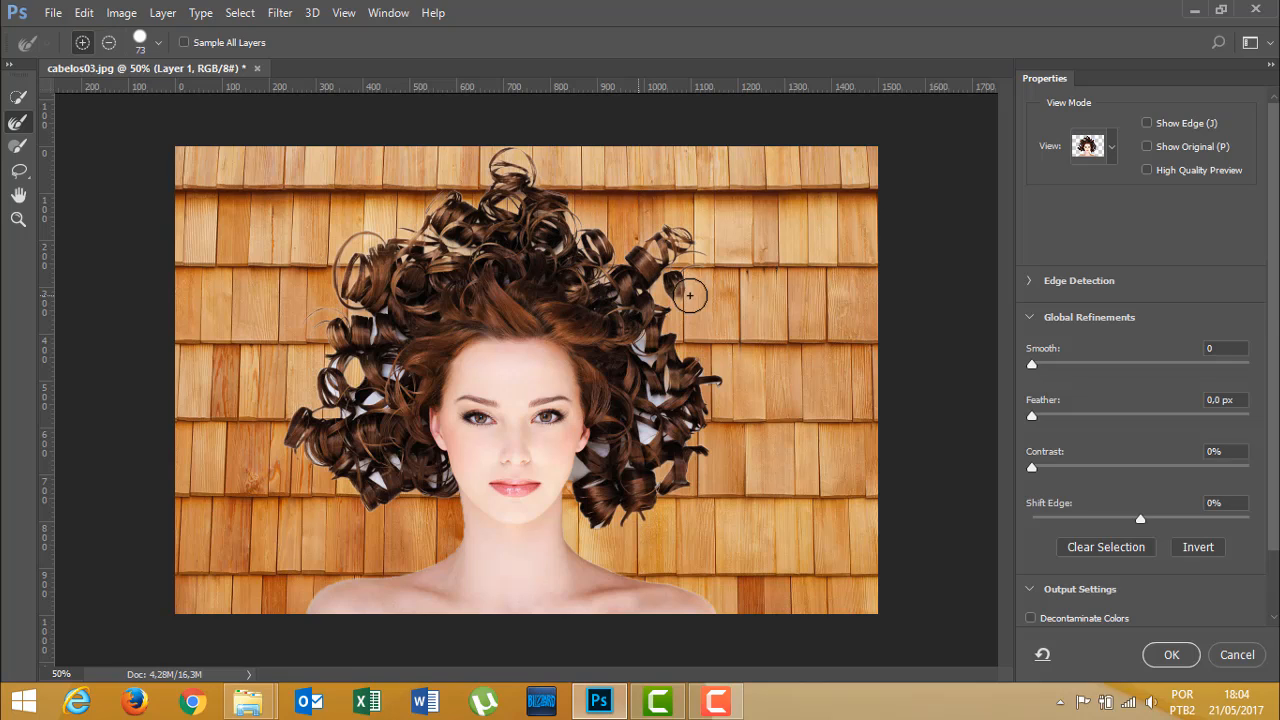
left_click_drag(713, 425, 708, 292)
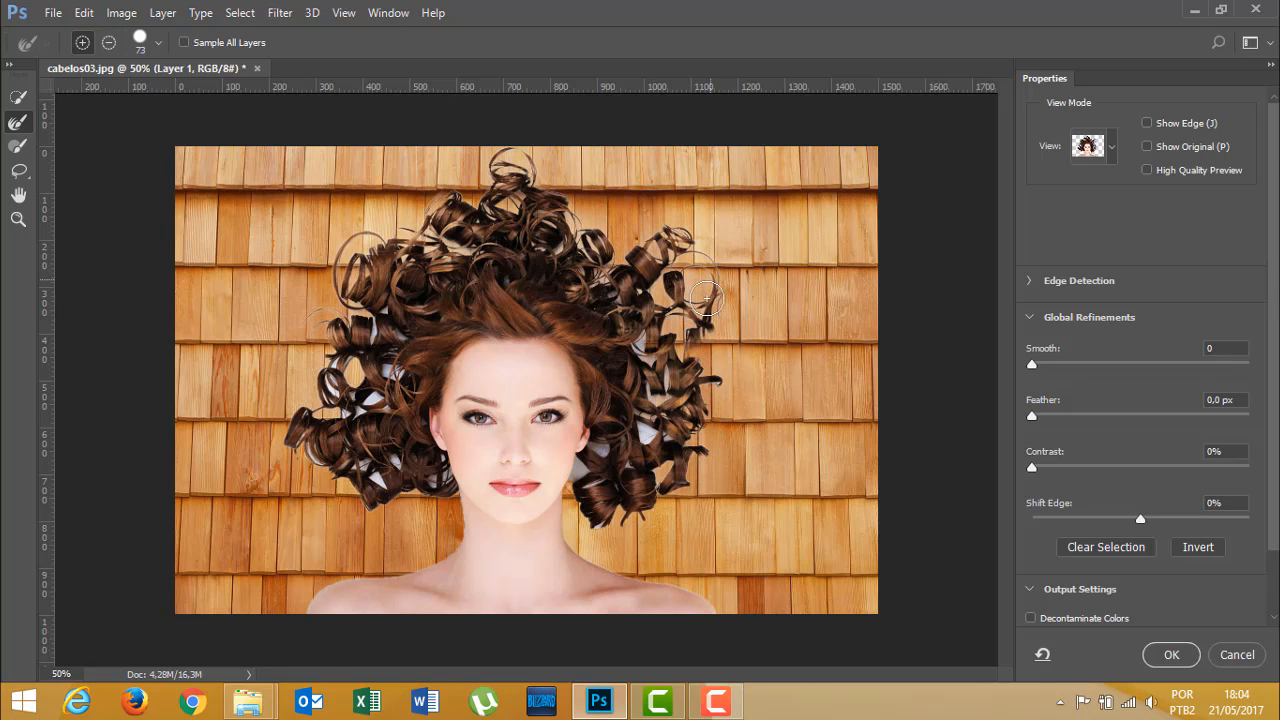
Step: Brush the edge refinement over the outer curls on the hair's right side, the lower-right rings and the left-side loops
left_click_drag(719, 387, 729, 376)
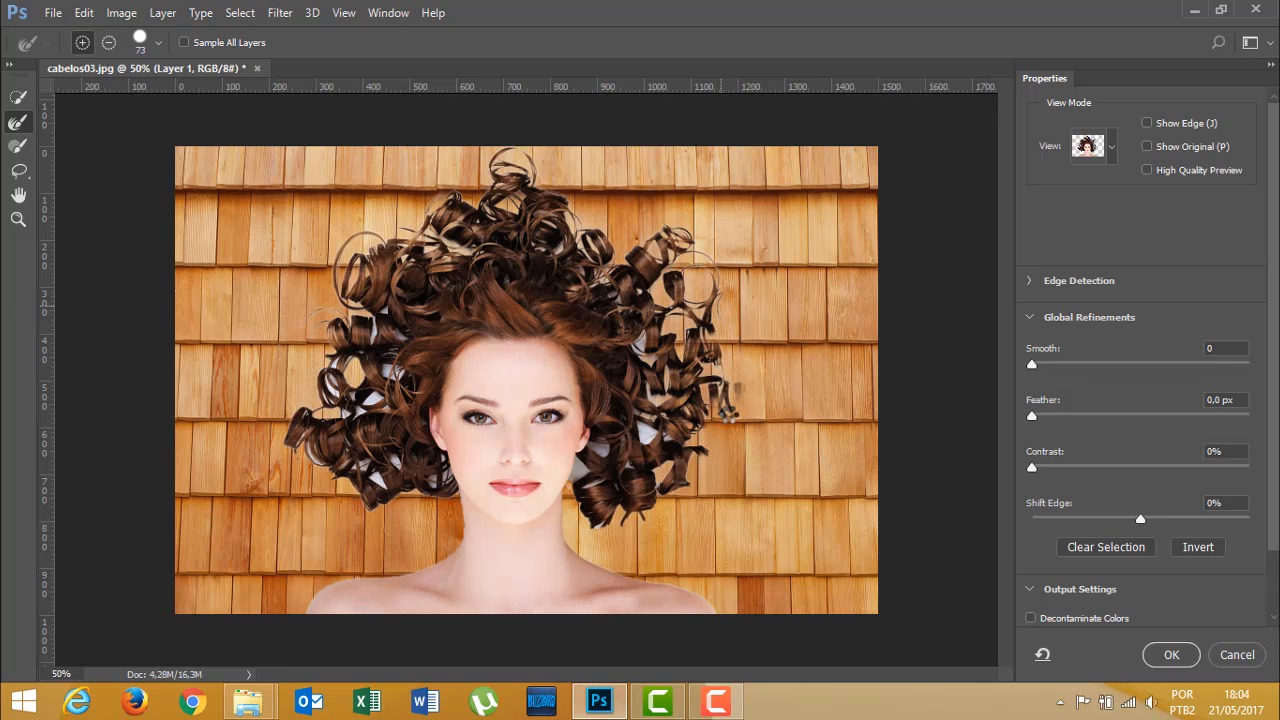
left_click_drag(685, 369, 737, 389)
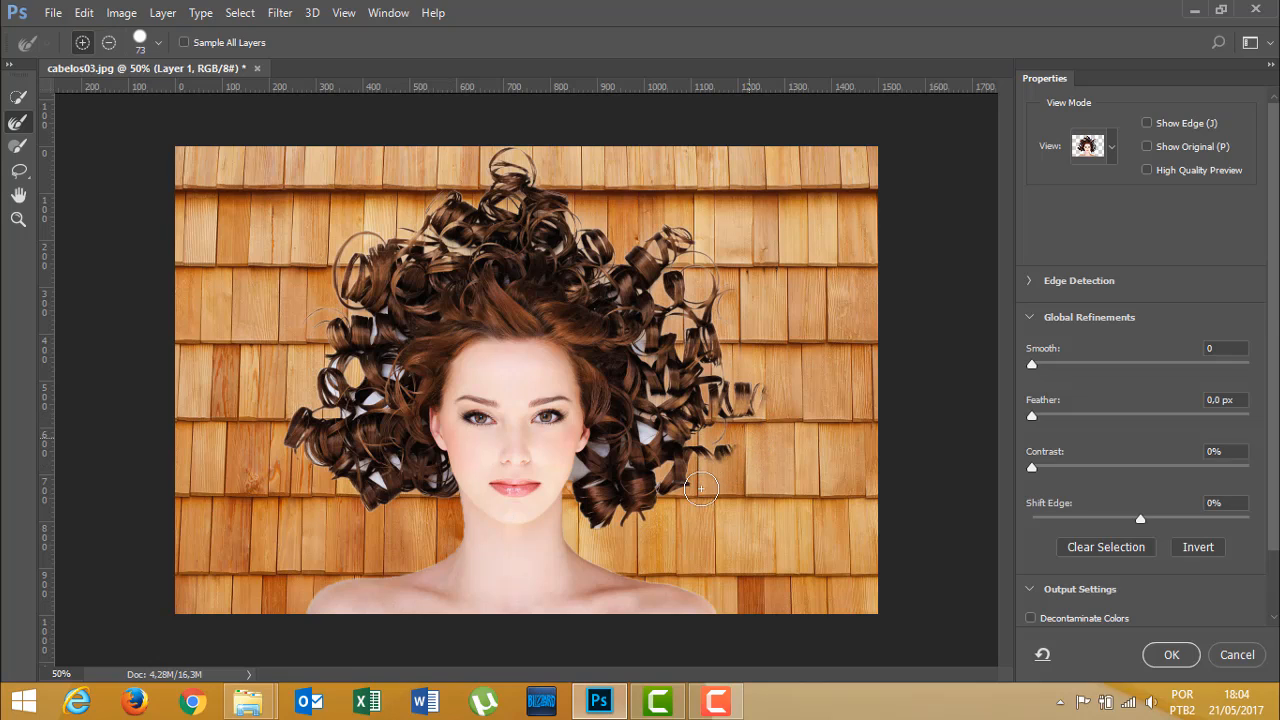
left_click(701, 489)
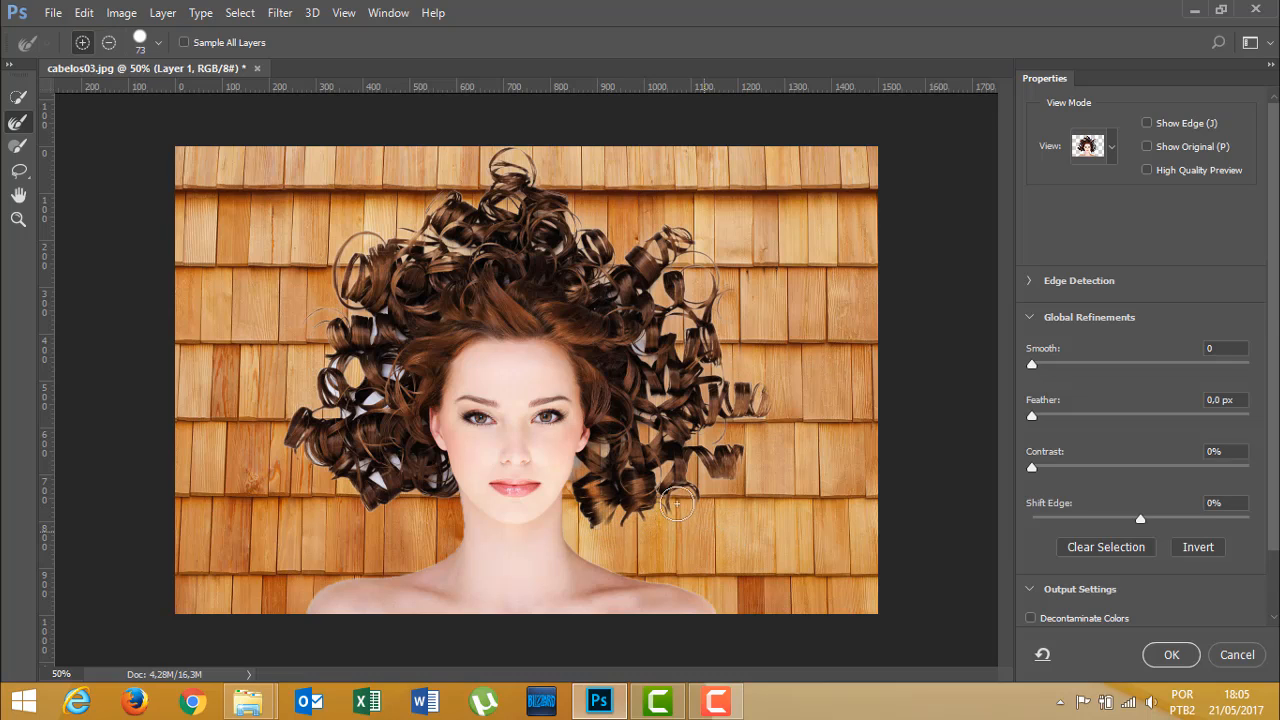
mouse_move(693, 553)
left_mouse_down()
mouse_move(640, 524)
mouse_move(672, 530)
left_mouse_up()
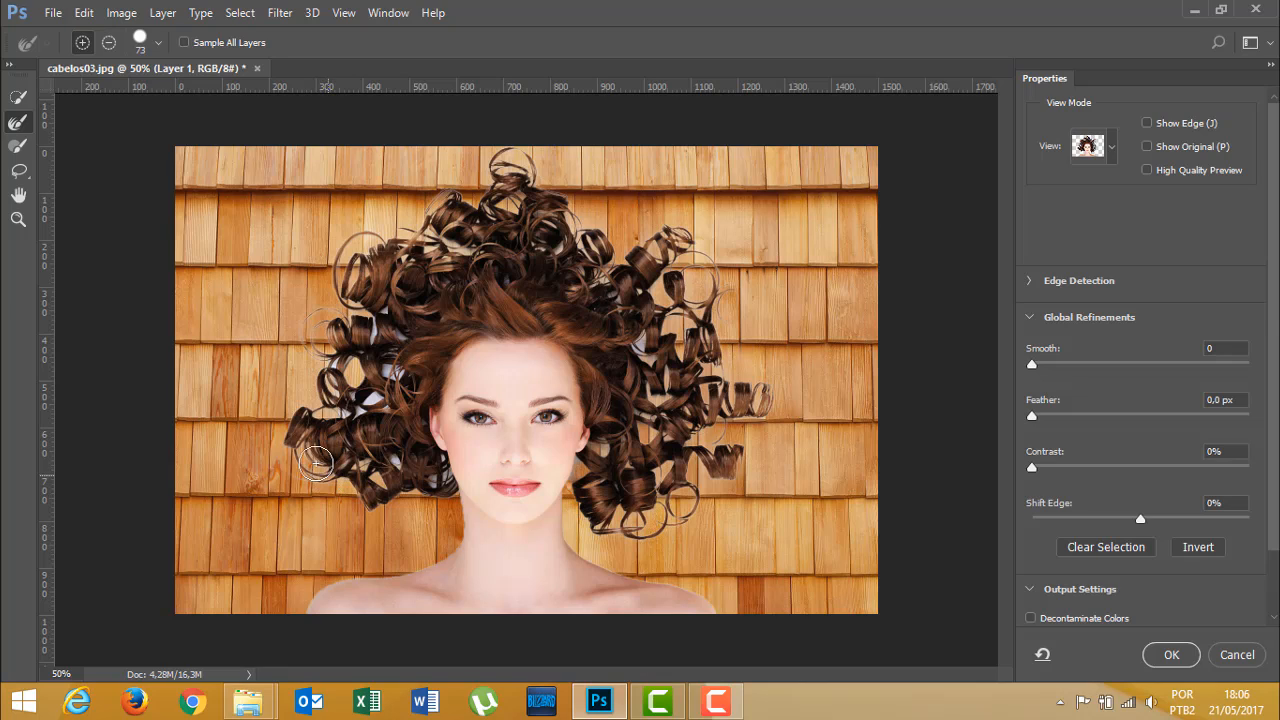
left_click(318, 312)
Step: Compare the refined hair edge with the original selection, viewing it in Onion Skin and On Layers modes
left_click(1148, 146)
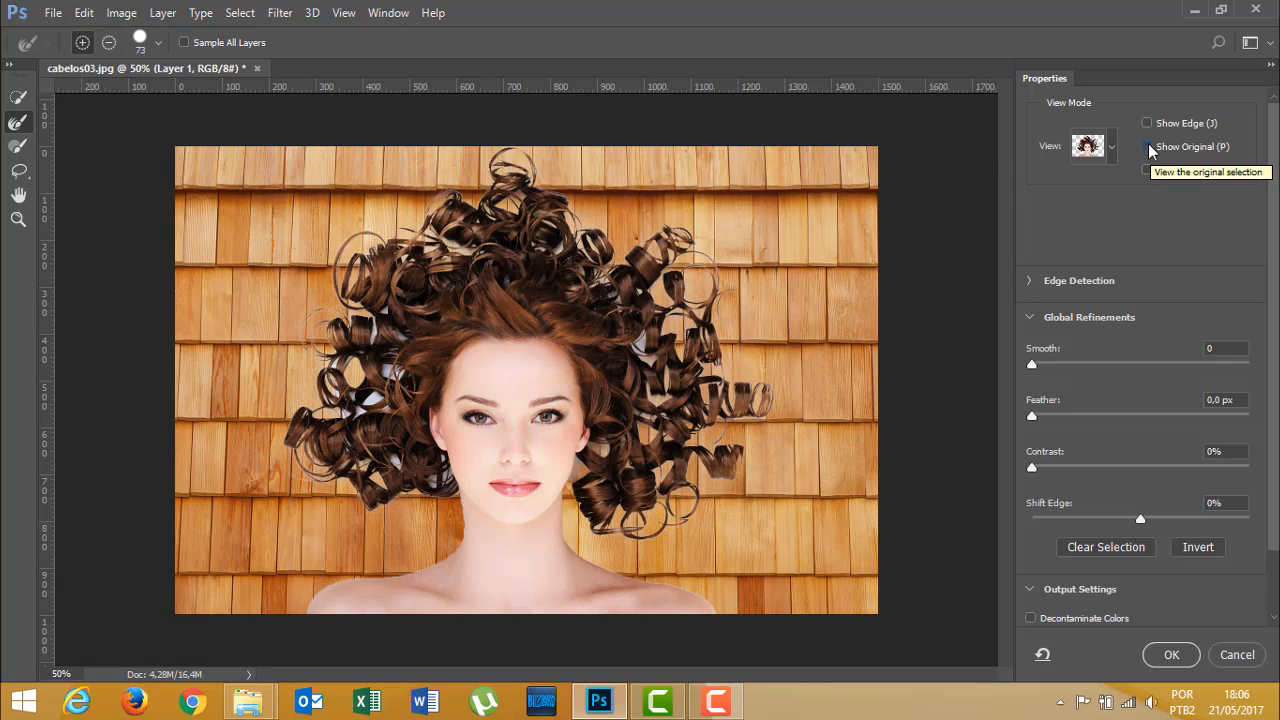
left_click(1148, 143)
left_click(1112, 147)
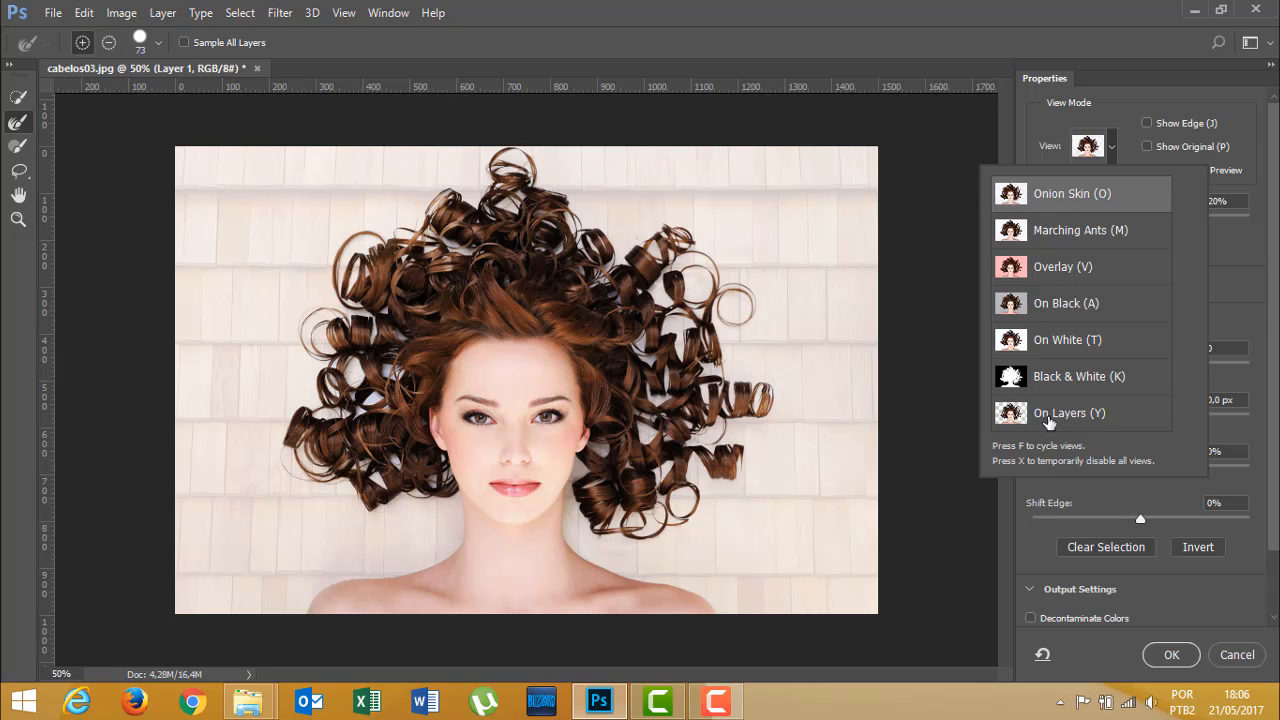
left_click(1146, 147)
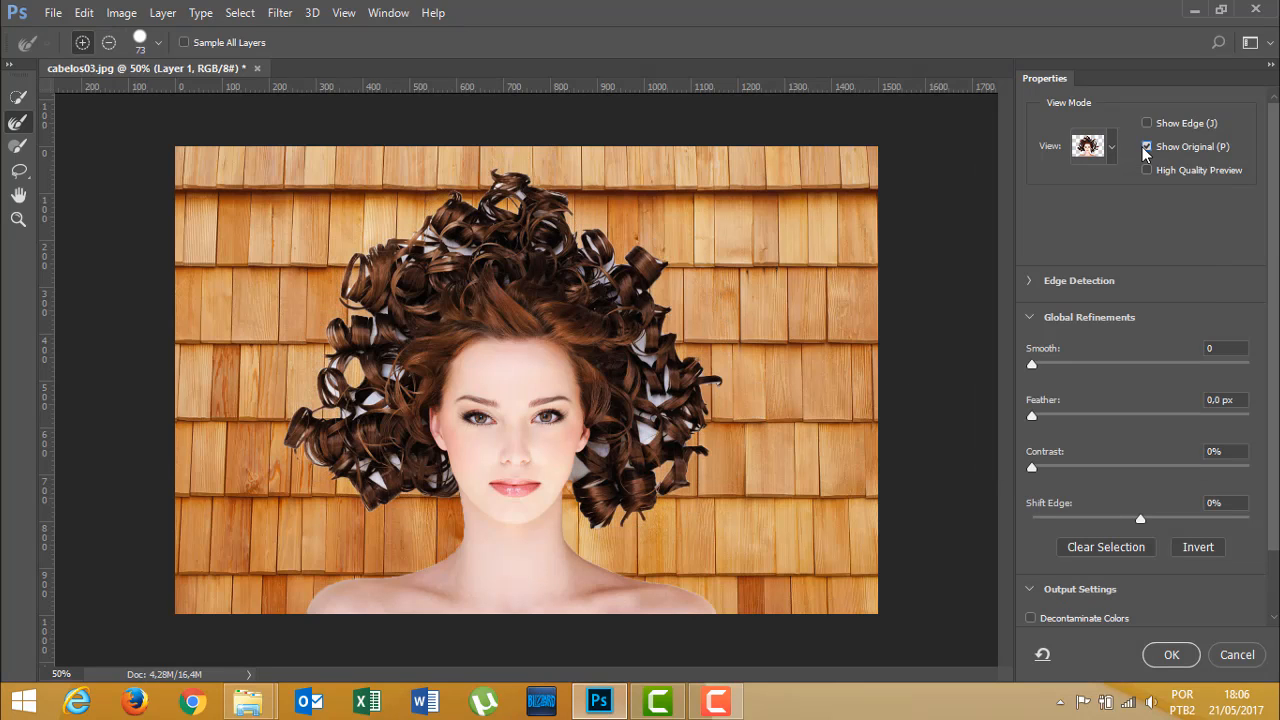
left_click(1146, 147)
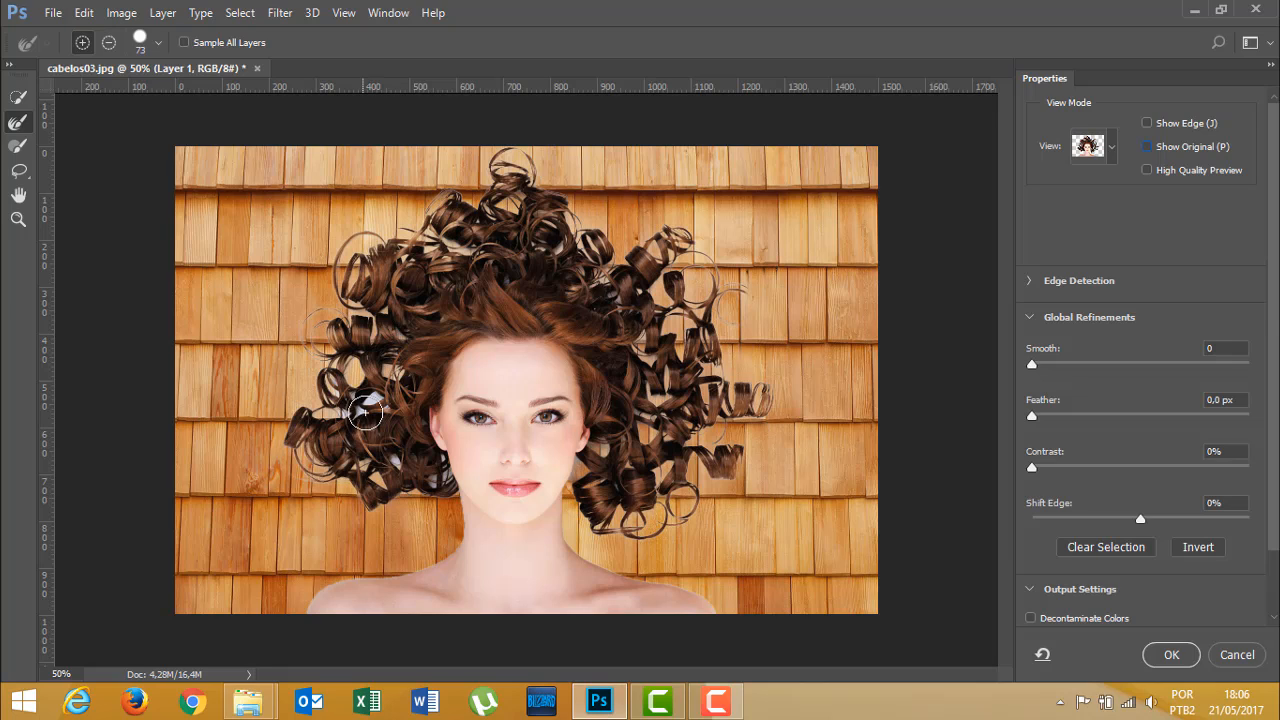
Step: Refine the white gaps inside the left-side curls and the thin loops at the hair's outer left edge
mouse_move(365, 413)
left_mouse_down()
mouse_move(351, 441)
mouse_move(363, 409)
mouse_move(391, 431)
mouse_move(387, 409)
mouse_move(405, 457)
left_mouse_up()
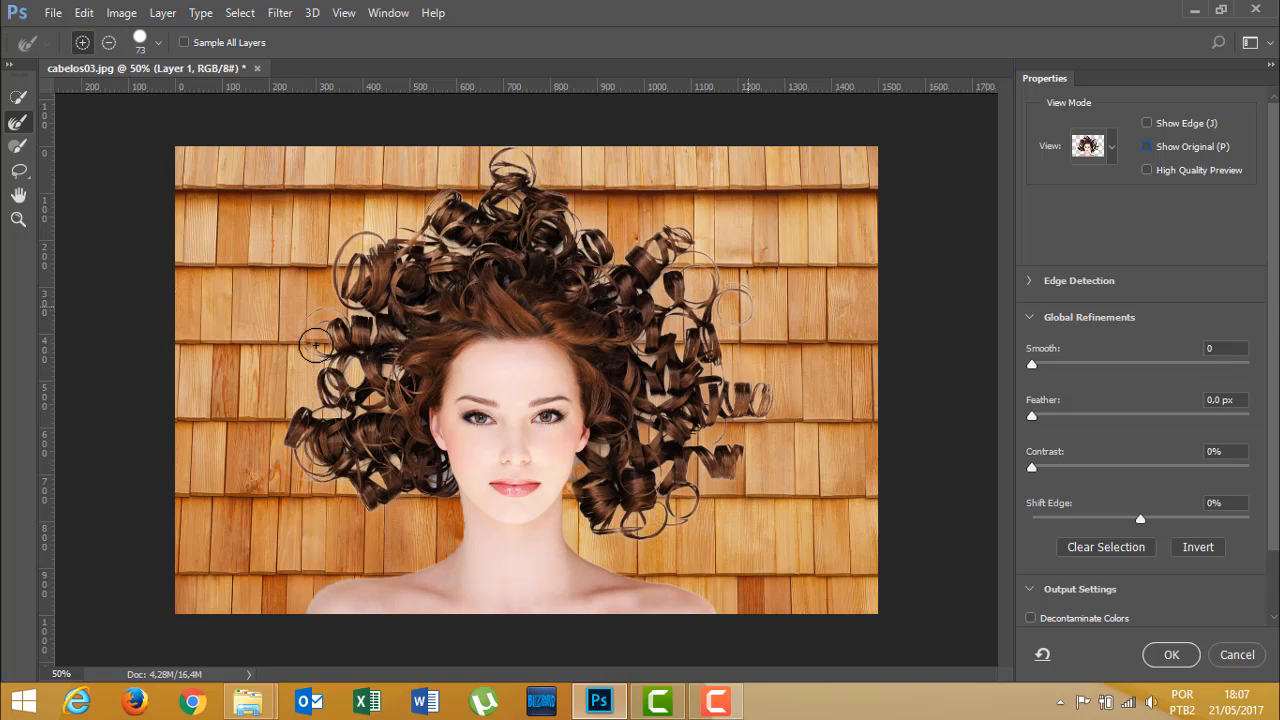
left_click_drag(315, 345, 330, 312)
left_click_drag(337, 306, 323, 313)
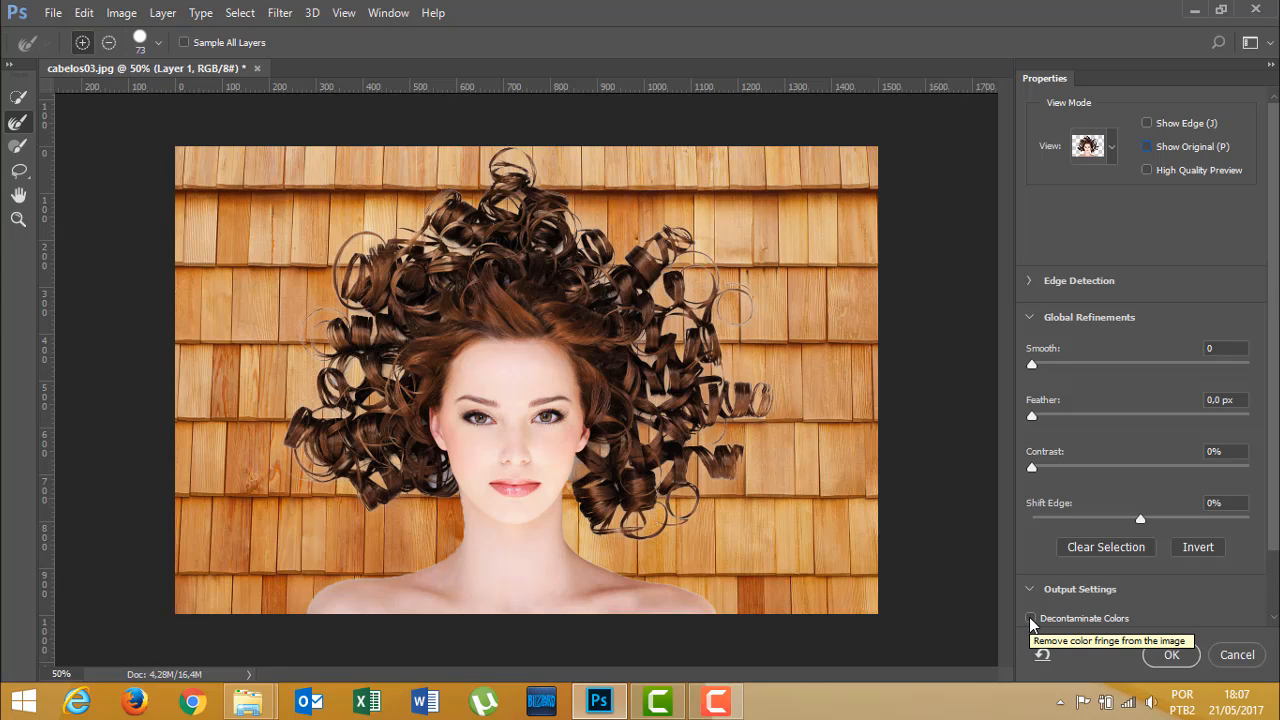
Step: Enable Decontaminate Colors and output the refined selection to New Layer with Layer Mask
left_click(1031, 619)
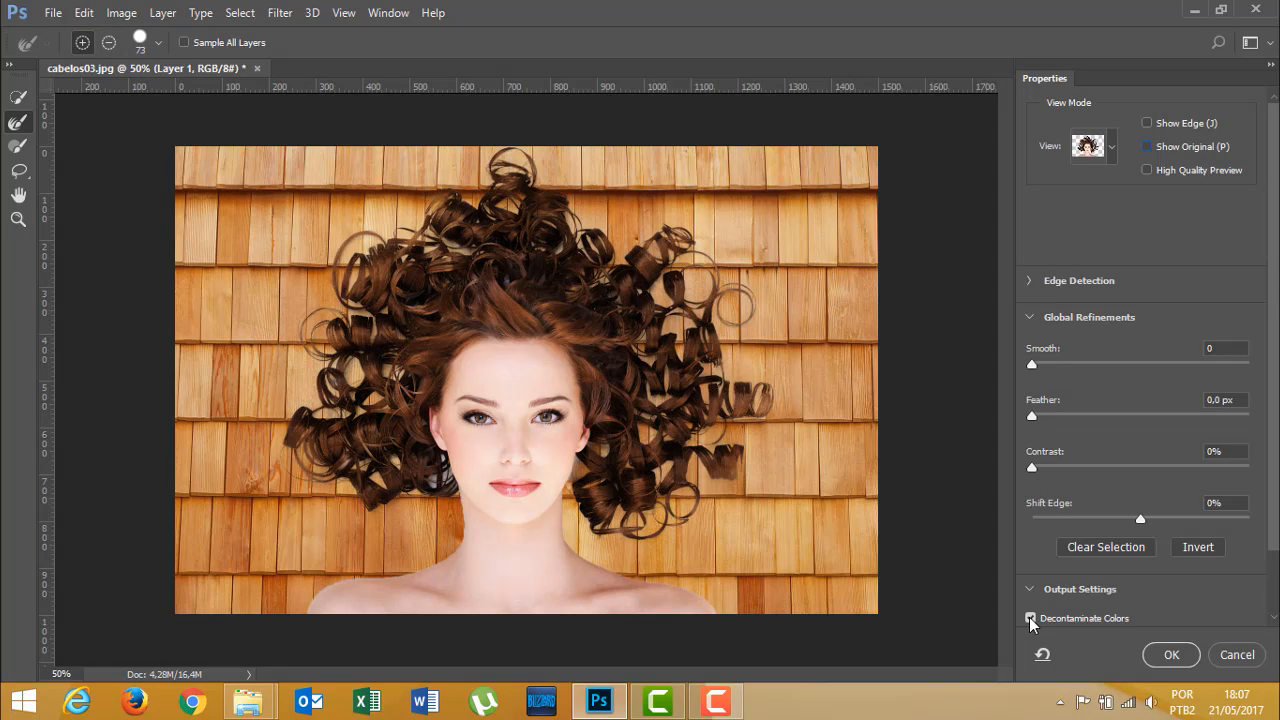
left_click(1031, 619)
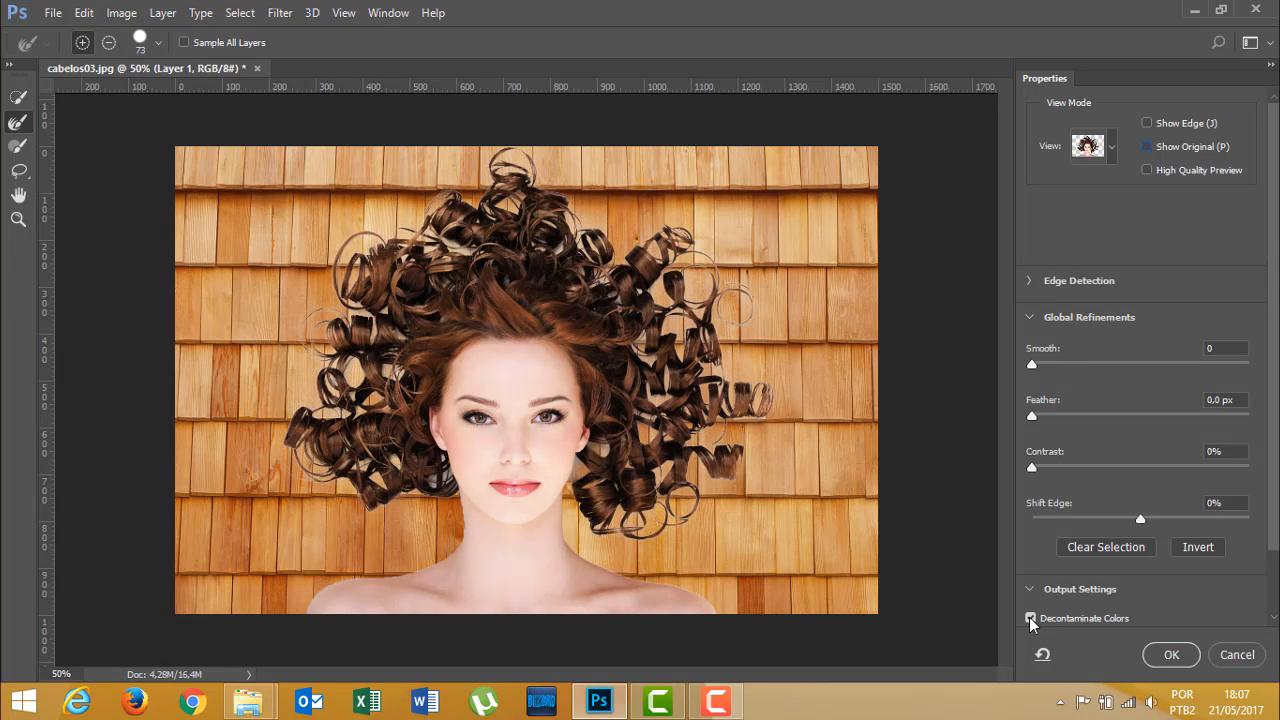
left_click(1031, 619)
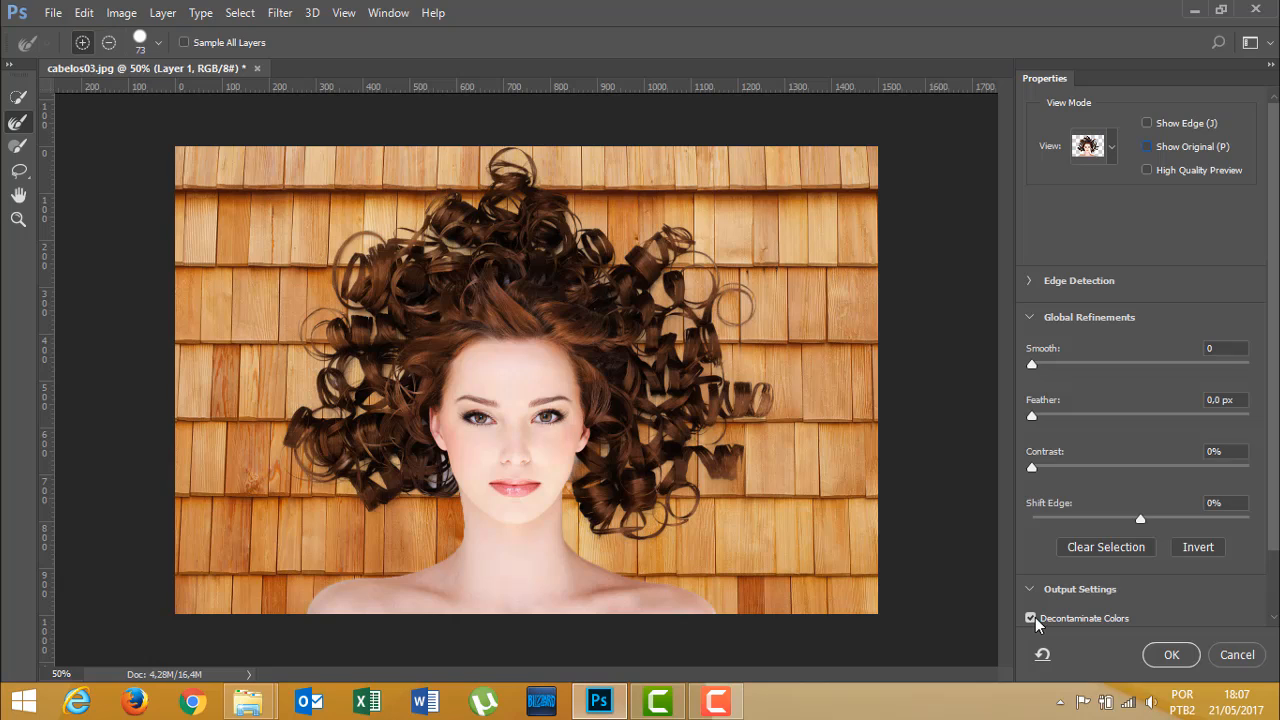
scroll(1275, 455, "down", 3)
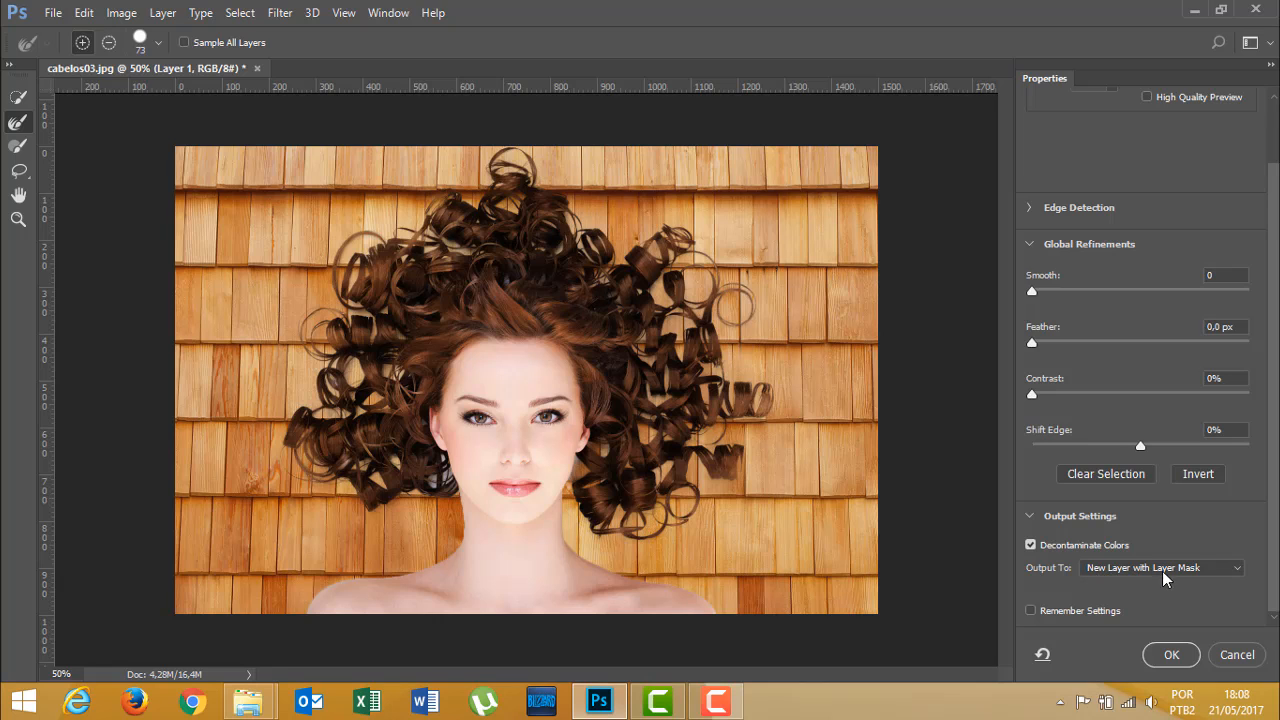
left_click(1177, 657)
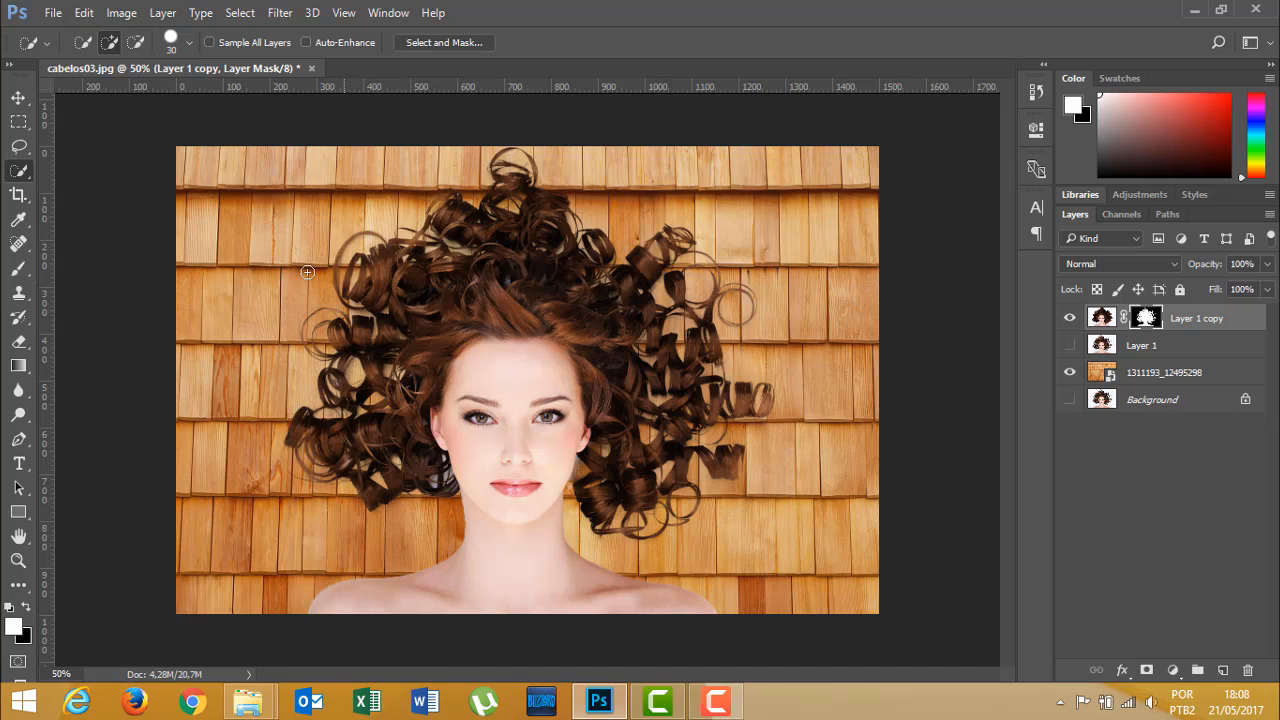
Step: Compare the masked Layer 1 copy with the original Layer 1 by toggling their visibility, ending with Layer 1 hidden
left_click(1069, 318)
left_click(1069, 345)
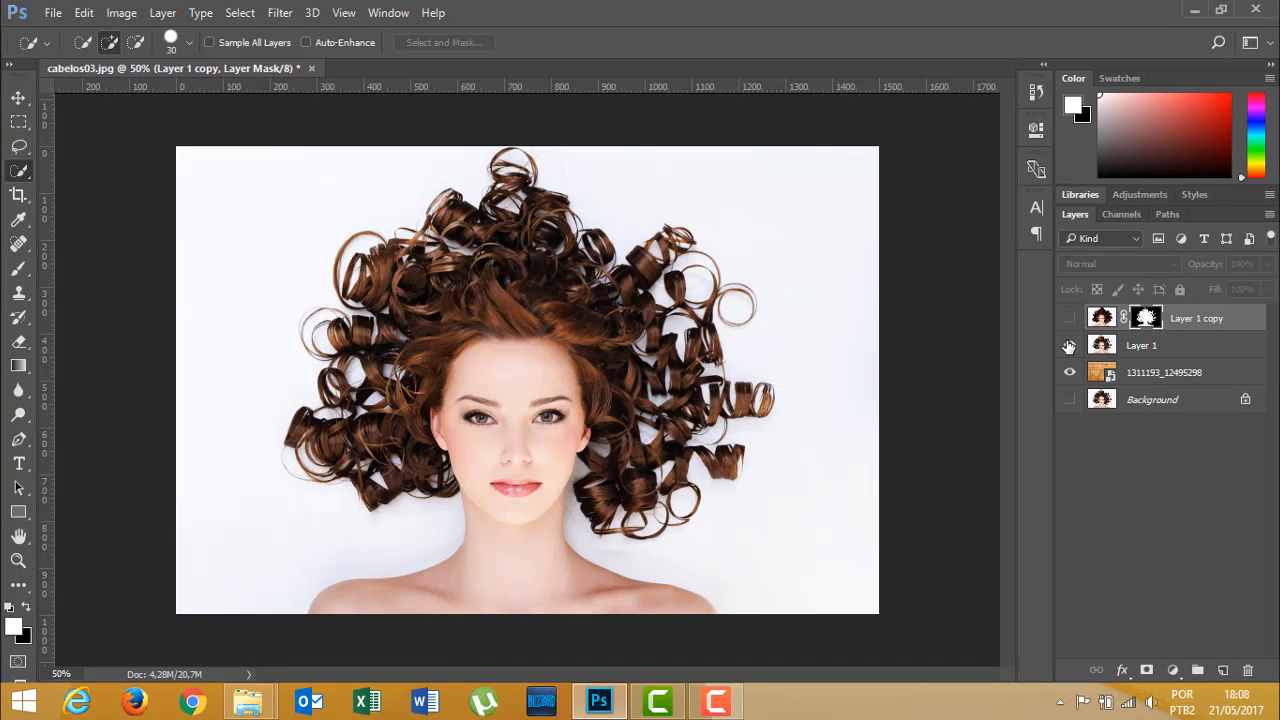
left_click(1070, 318)
left_click(1070, 318)
left_click(1070, 318)
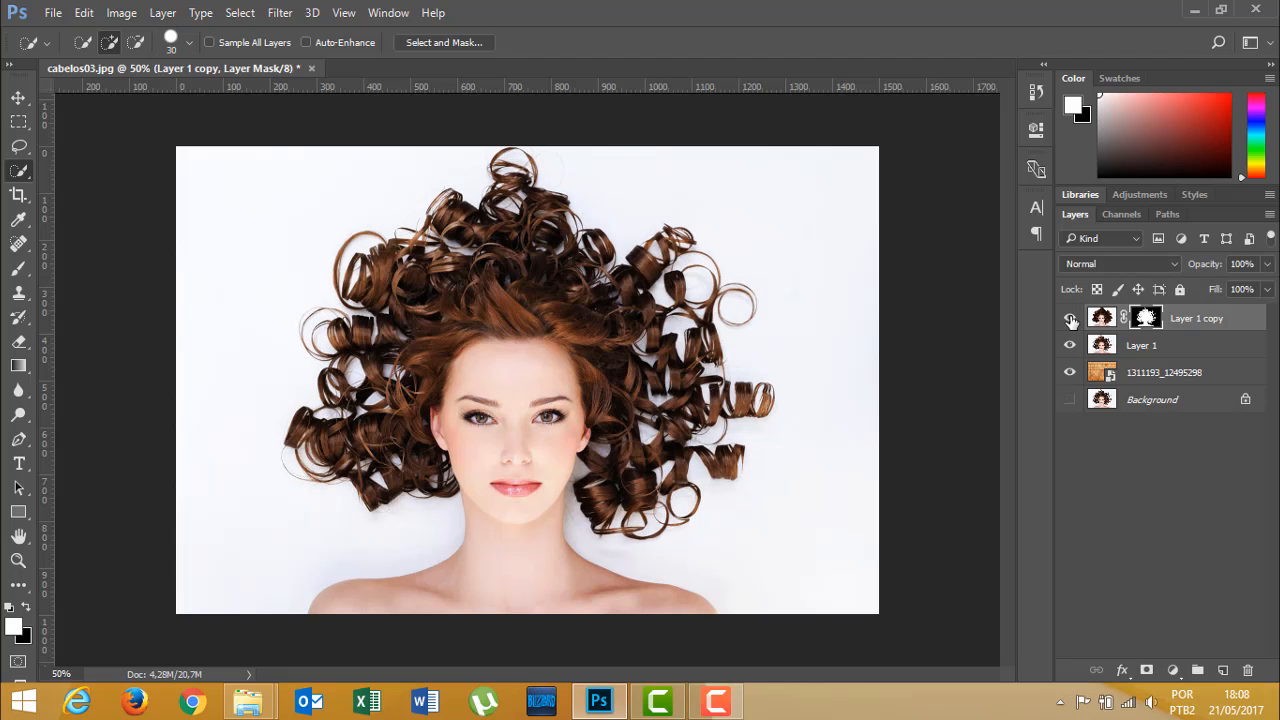
left_click(1070, 318)
left_click(1070, 318)
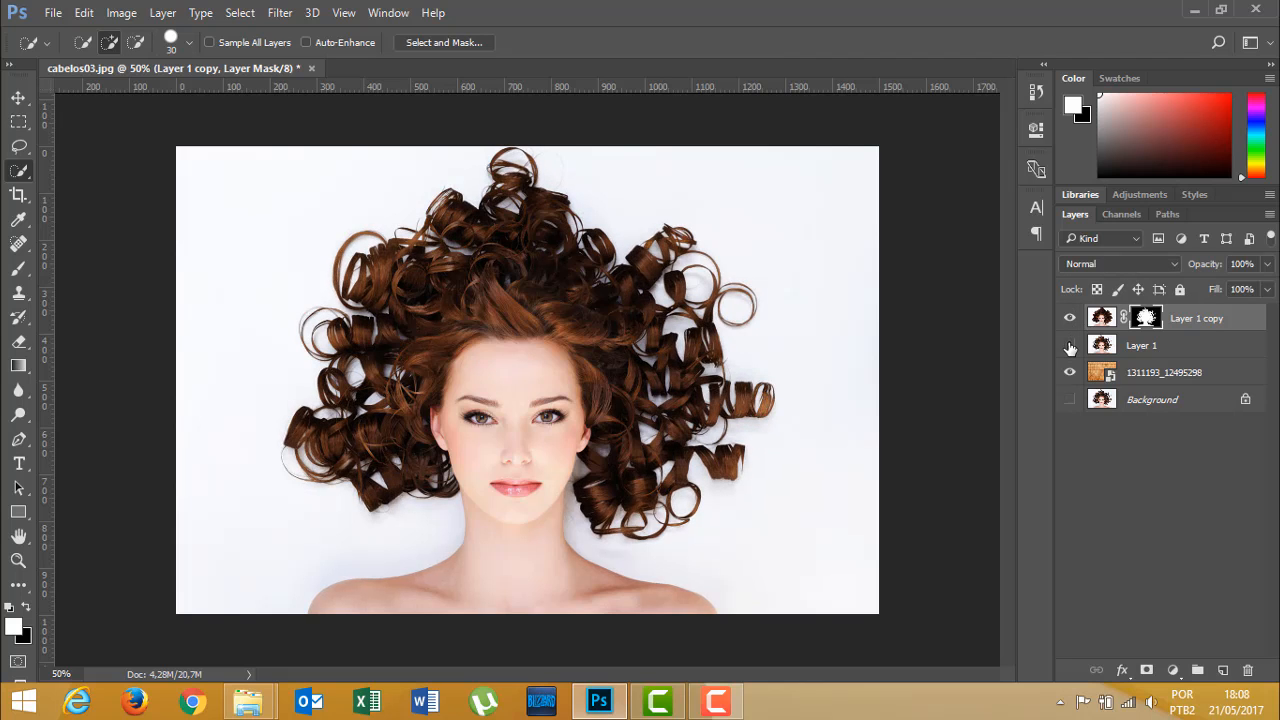
left_click(1070, 345)
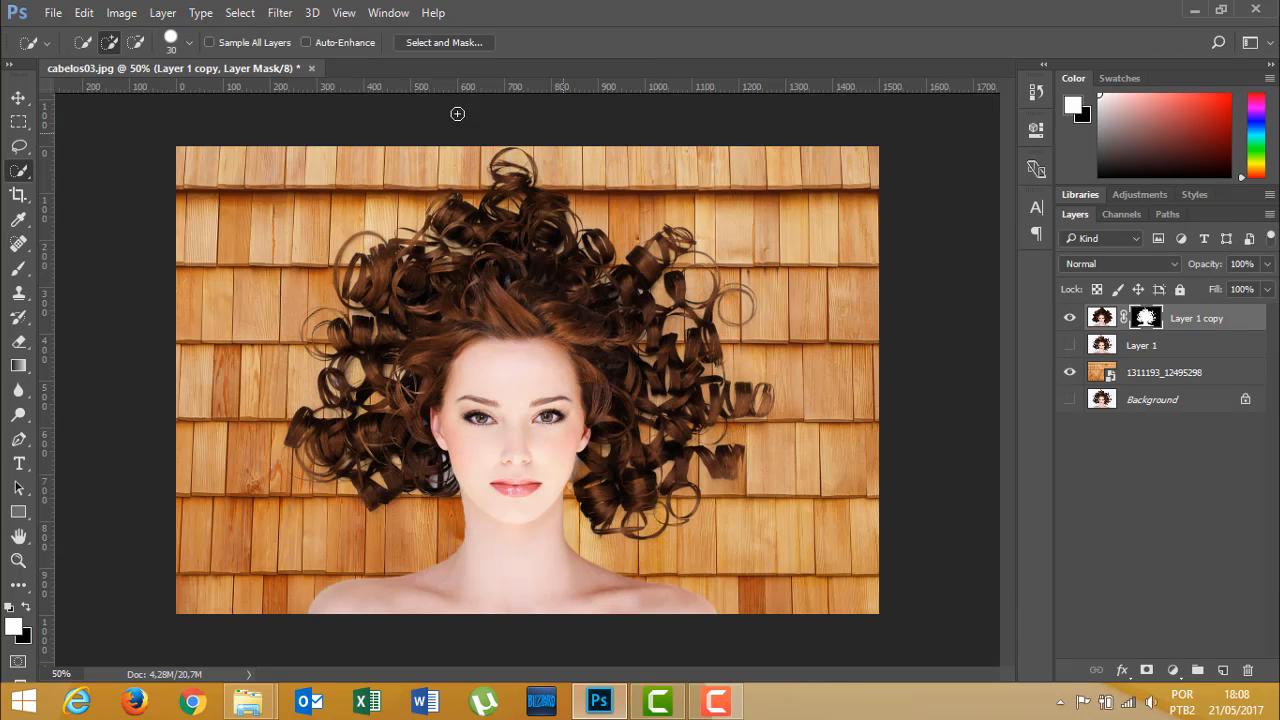
left_click(26, 93)
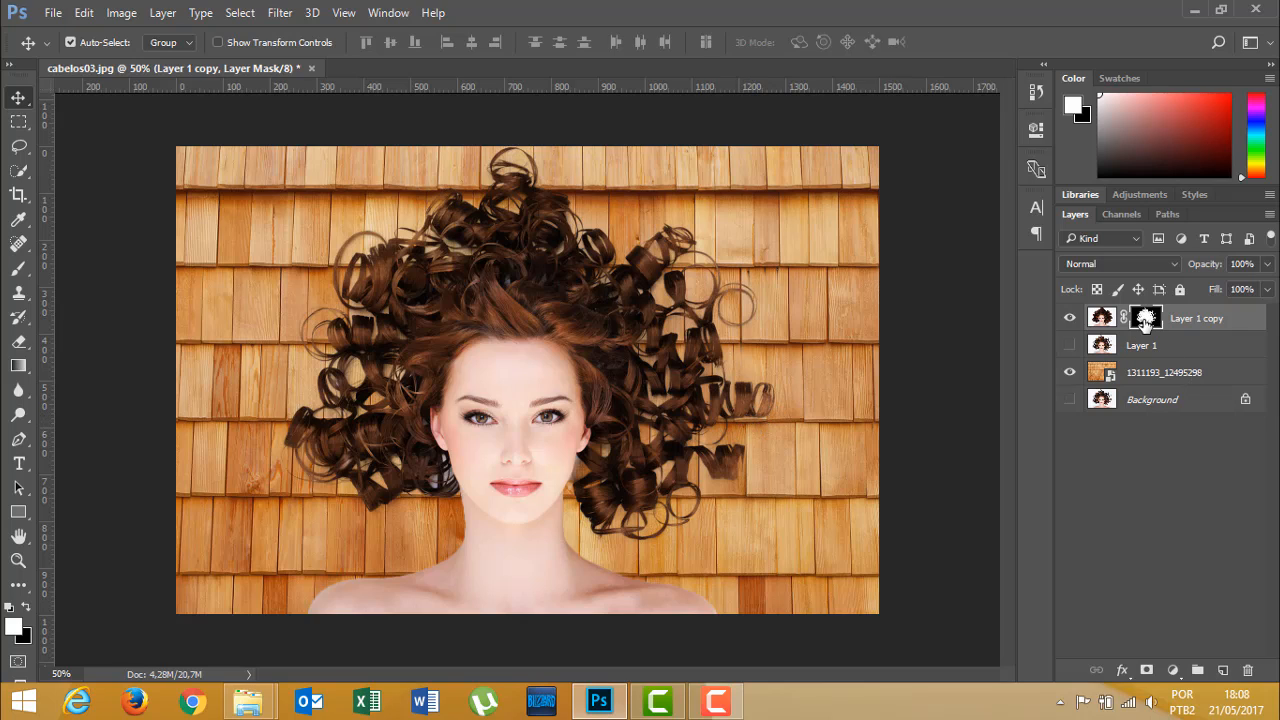
right_click(1145, 322)
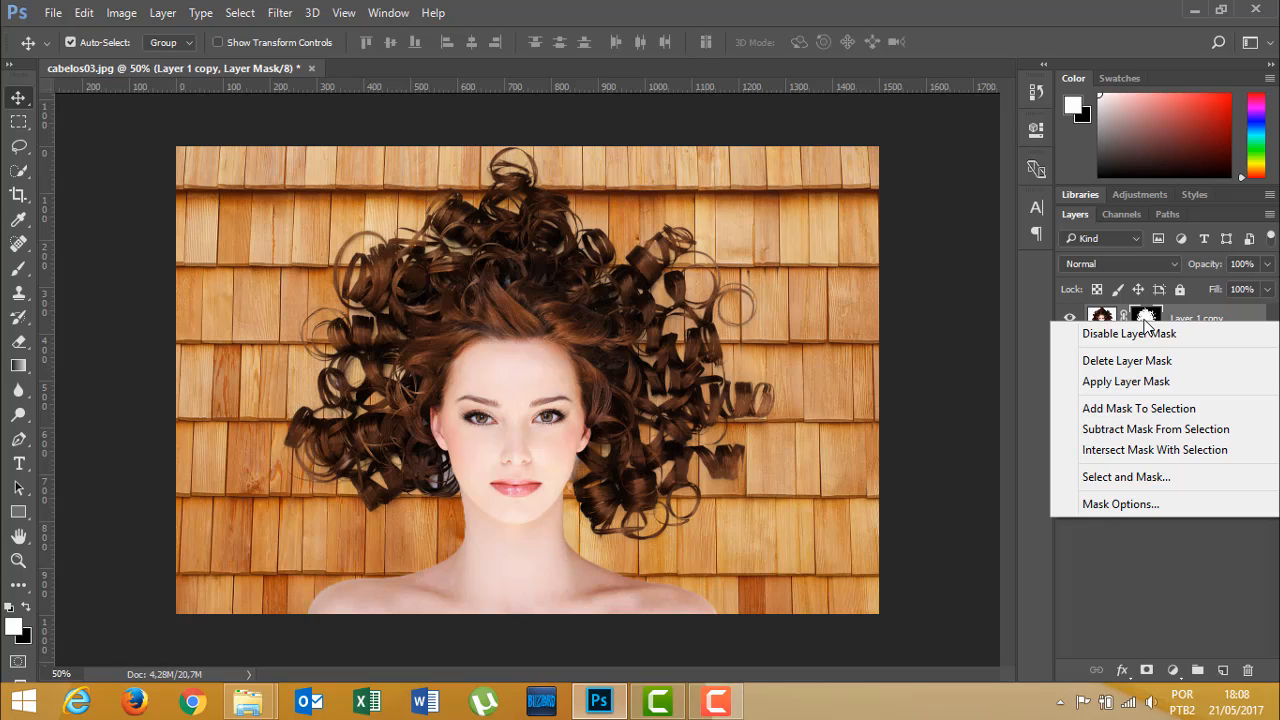
left_click(1147, 318)
right_click(1148, 313)
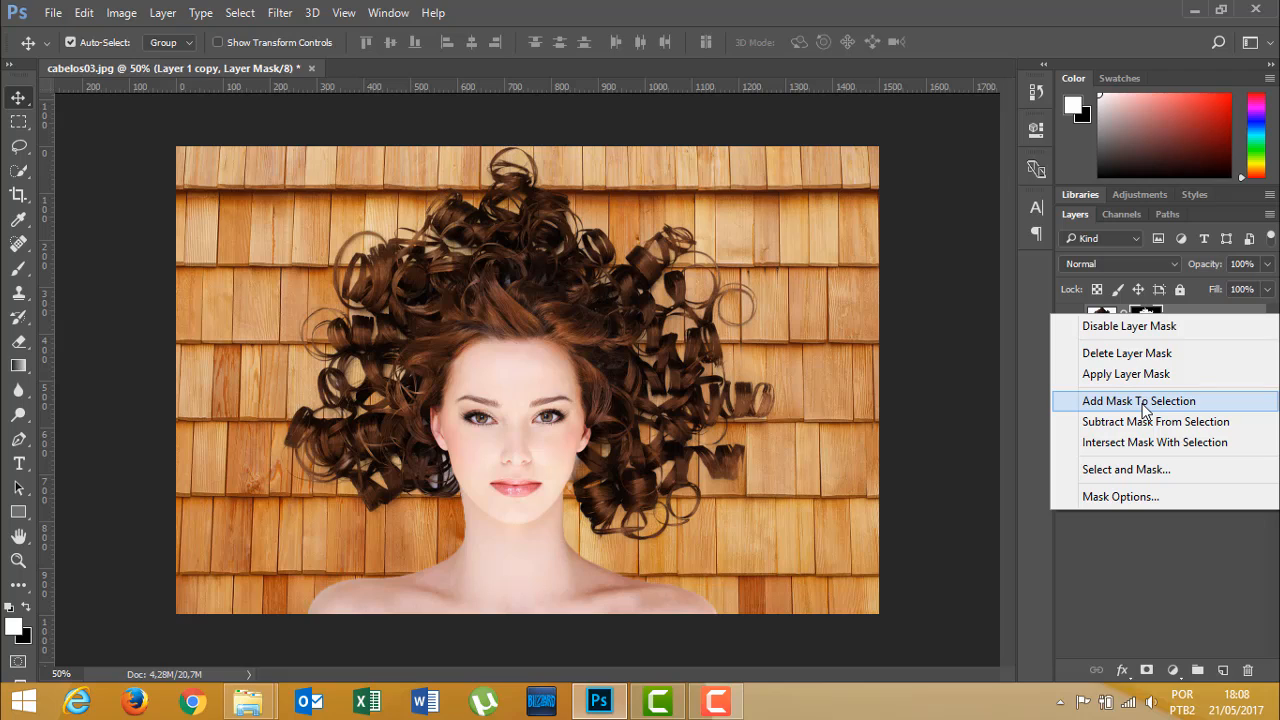
left_click(8, 610)
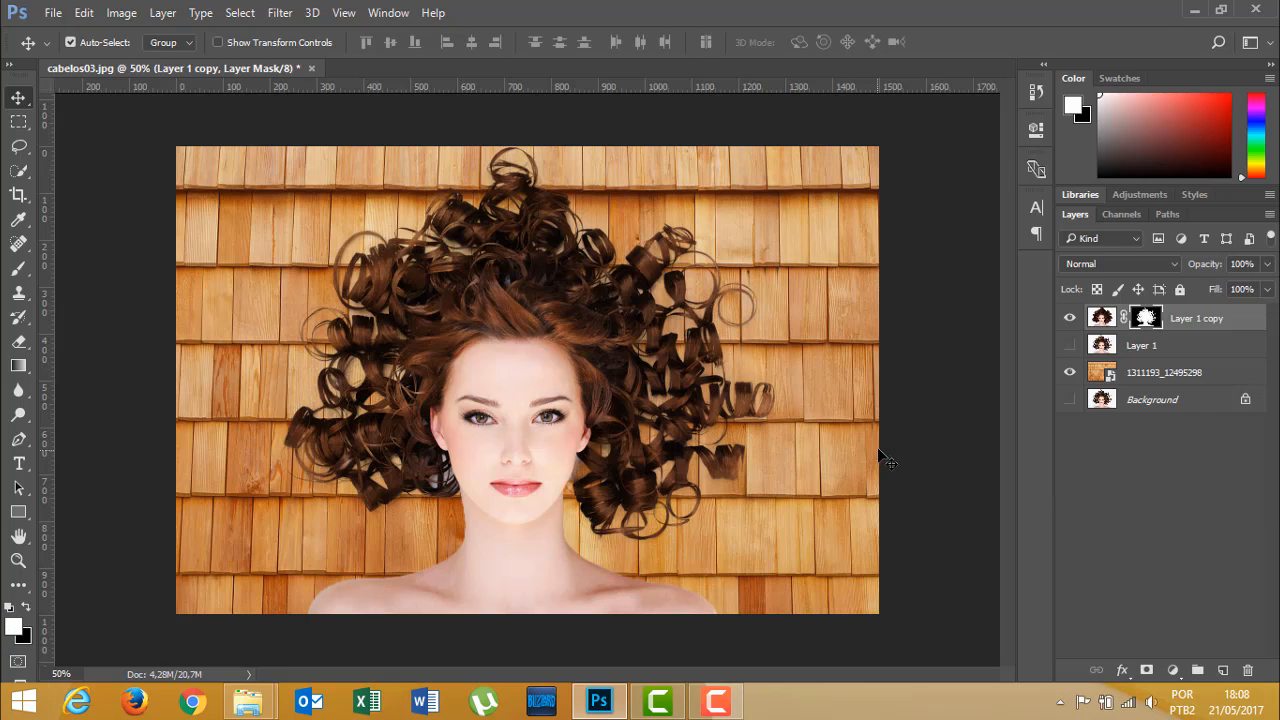
Step: Paint black with the 13 px soft brush on Layer 1 copy's mask over the gray gap inside the curl beside the woman's jaw
key("ctrl+plus")
key("ctrl+plus")
key("ctrl+plus")
key("ctrl+plus")
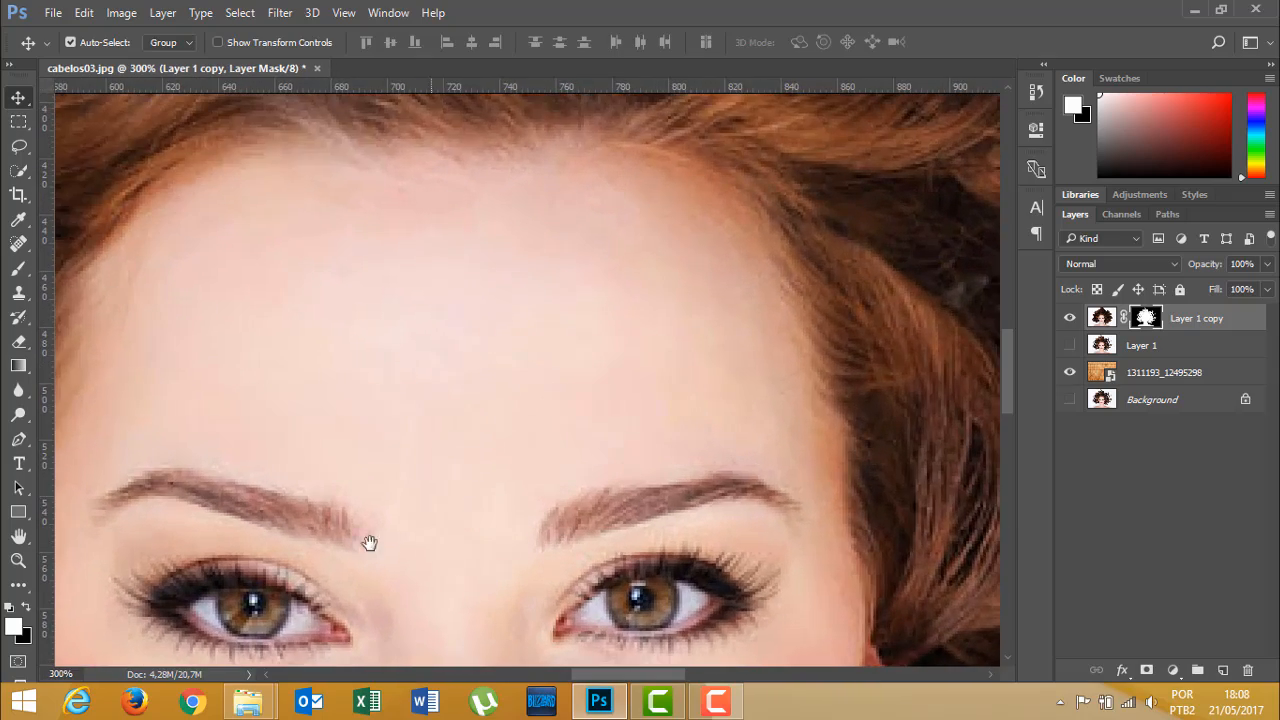
left_click_drag(267, 550, 766, 196)
left_click_drag(390, 484, 400, 241)
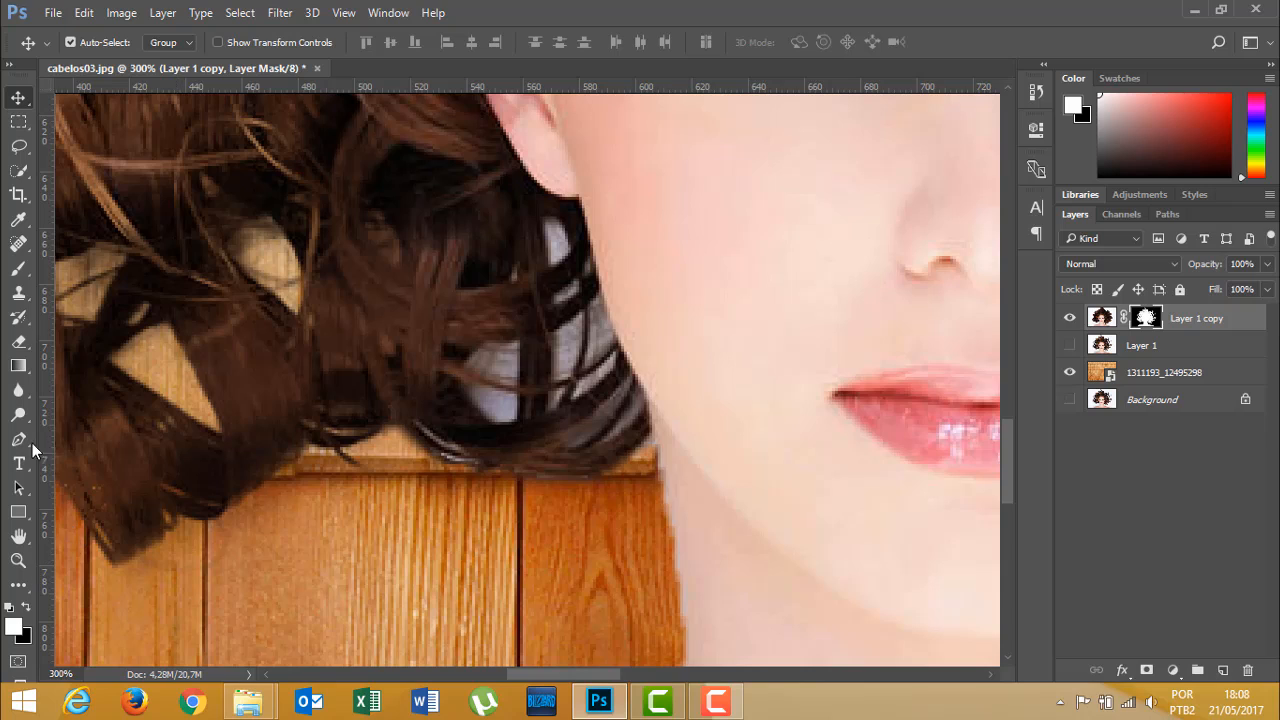
left_click(18, 274)
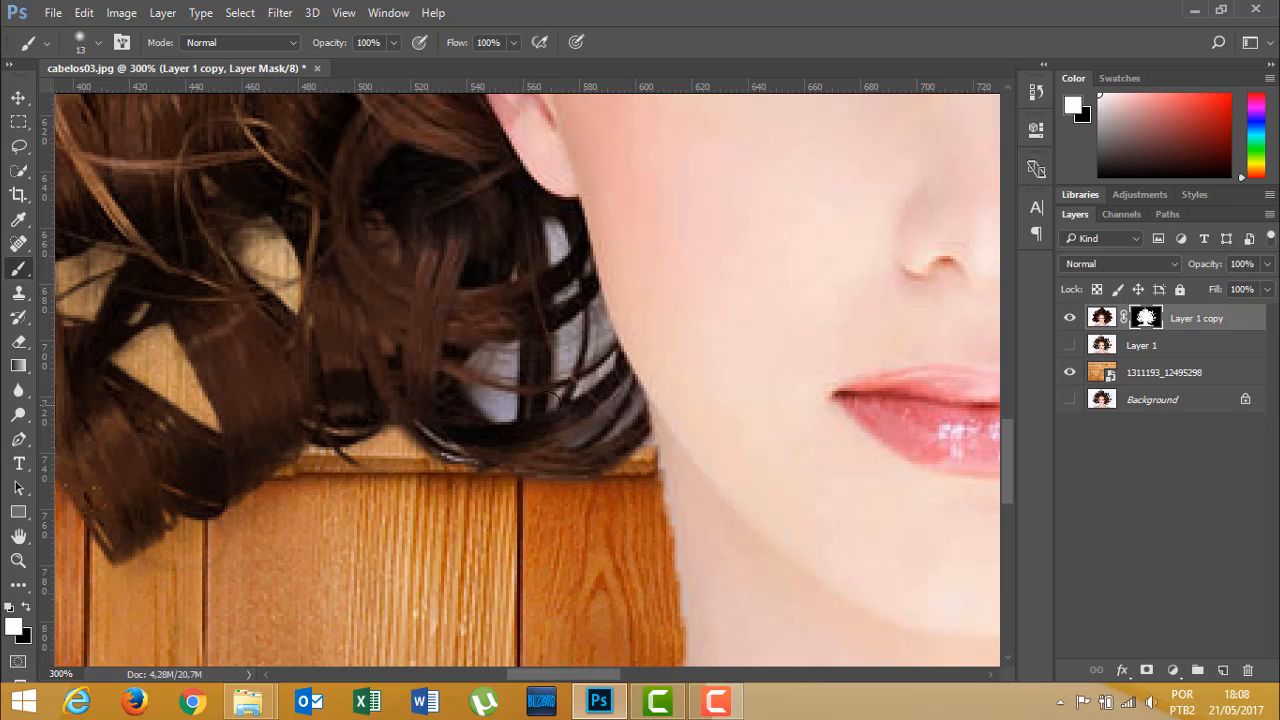
left_click(26, 609)
left_click(484, 401)
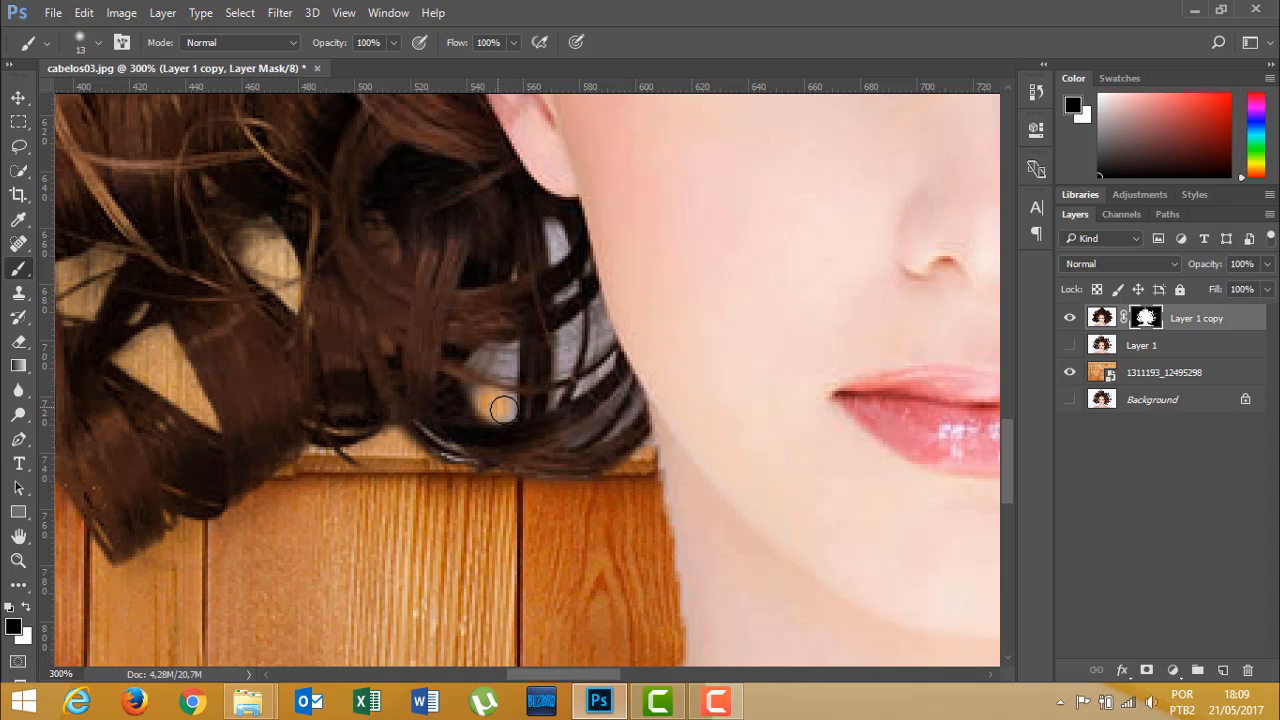
left_click_drag(503, 408, 474, 396)
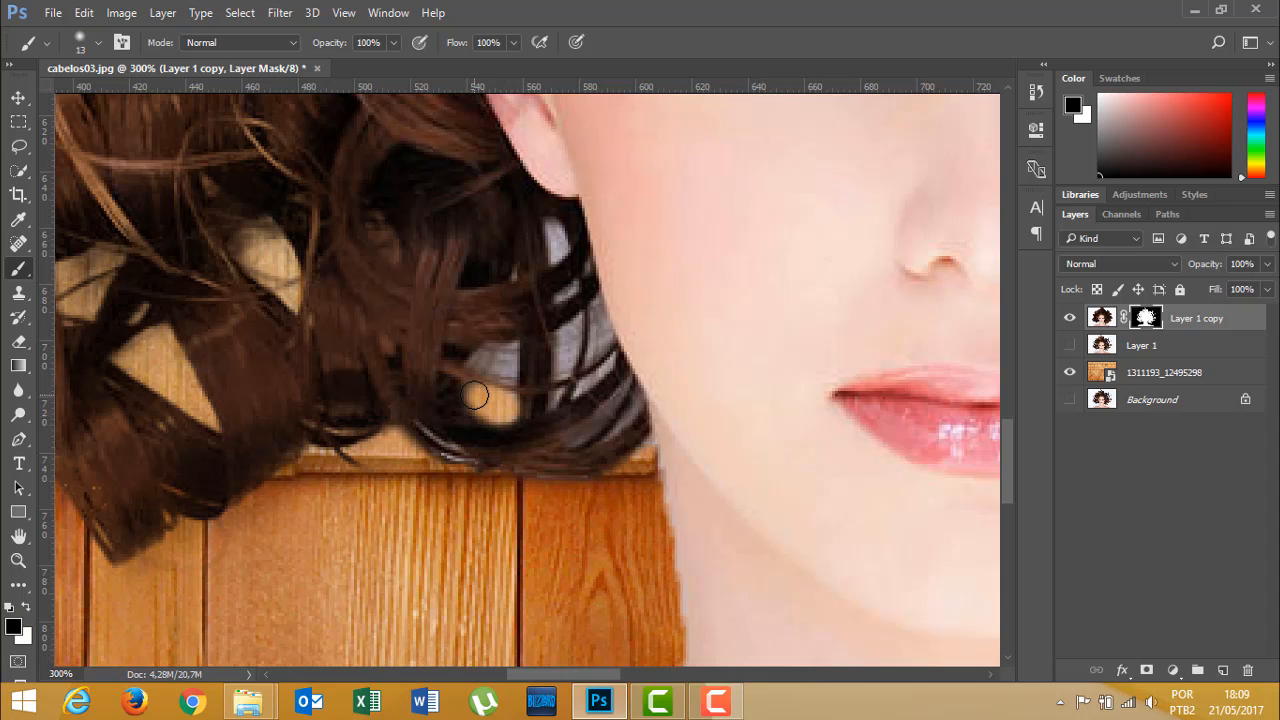
Step: Mask out the remaining gray gaps between the strands below the ear, and set white as the foreground color
left_click(98, 44)
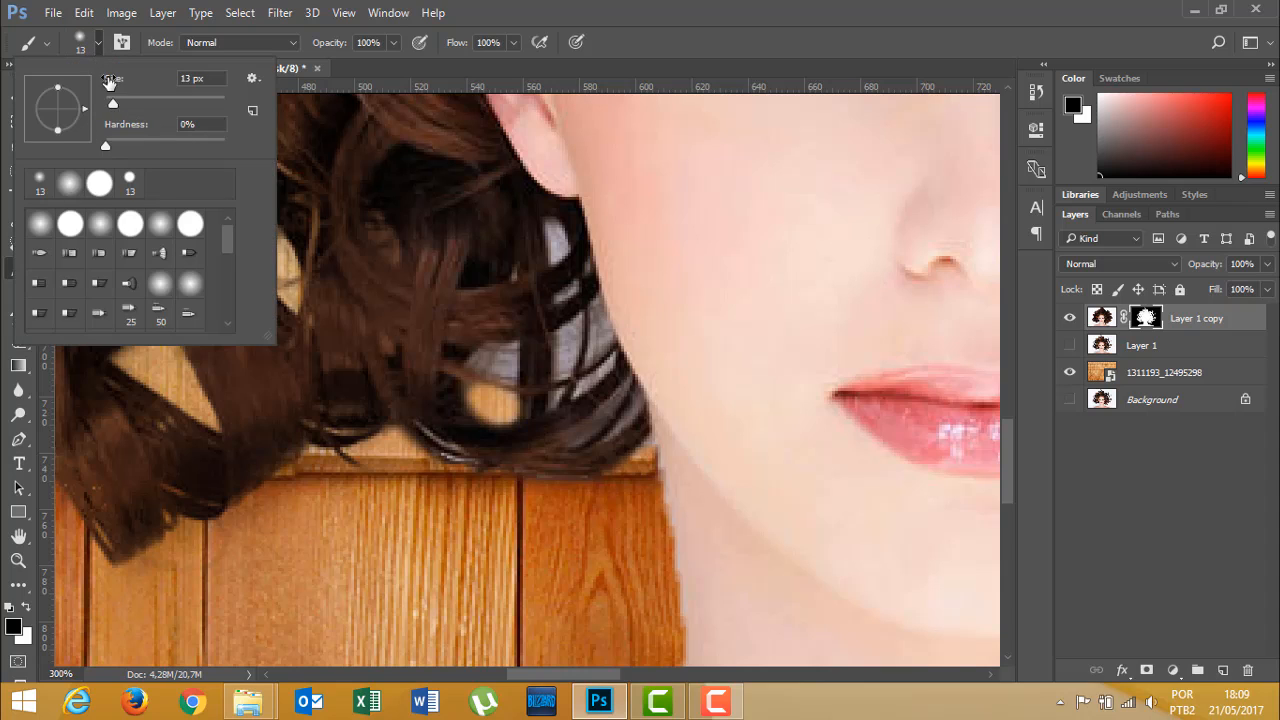
left_click(96, 42)
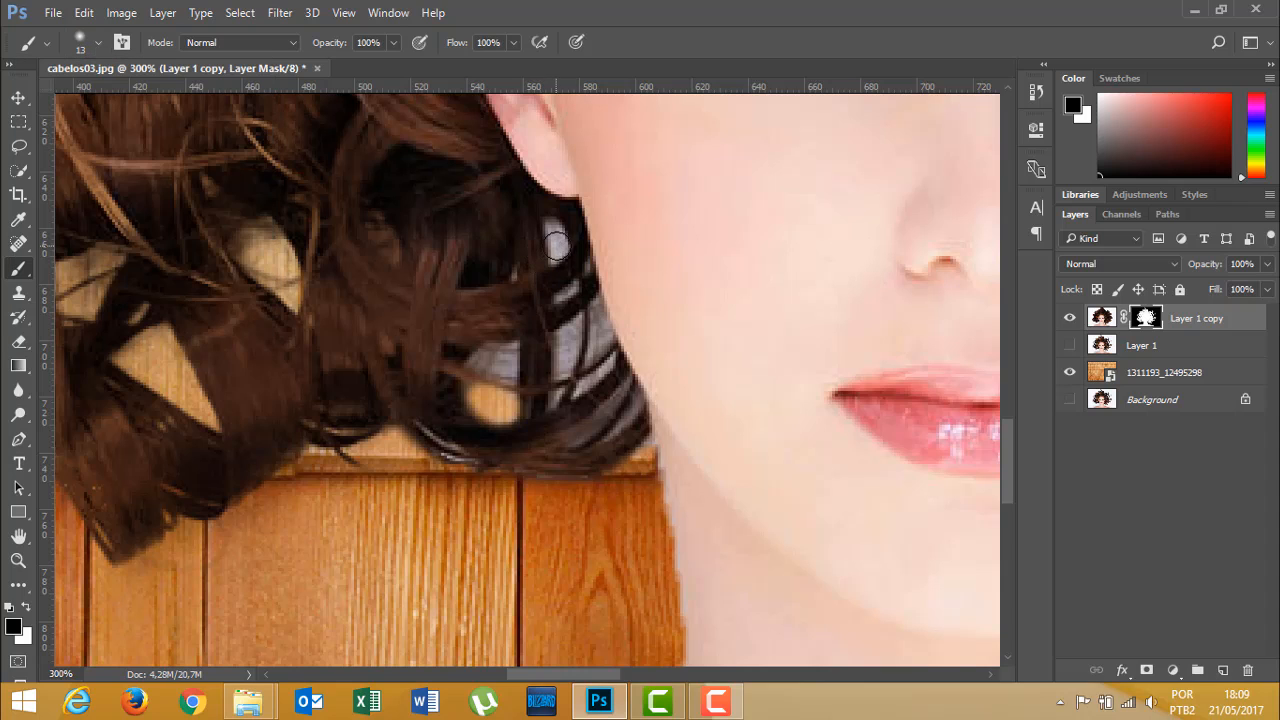
left_click_drag(550, 247, 553, 250)
mouse_move(580, 336)
left_mouse_down()
mouse_move(556, 360)
mouse_move(590, 322)
mouse_move(582, 358)
left_mouse_up()
mouse_move(507, 368)
left_mouse_down()
mouse_move(503, 390)
mouse_move(525, 360)
mouse_move(506, 397)
mouse_move(518, 398)
mouse_move(557, 368)
mouse_move(572, 372)
mouse_move(548, 389)
mouse_move(595, 364)
mouse_move(555, 372)
left_mouse_up()
scroll(555, 372, "down", 3)
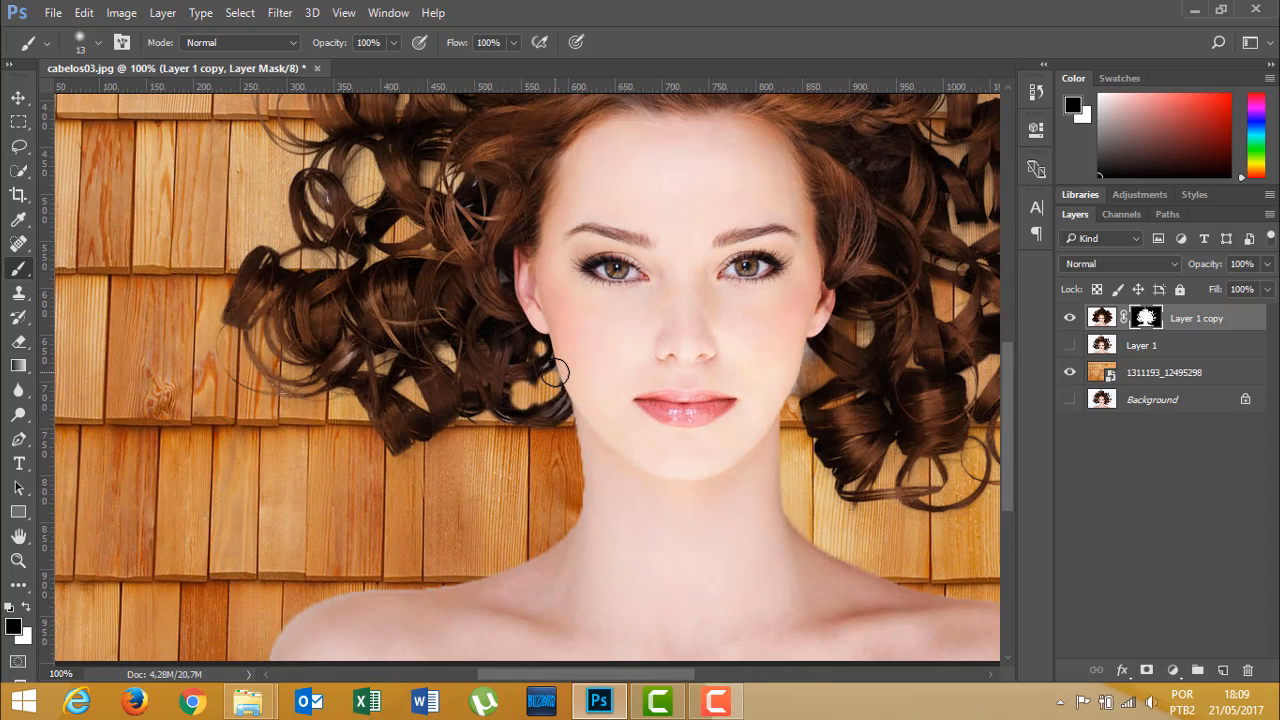
left_click(27, 609)
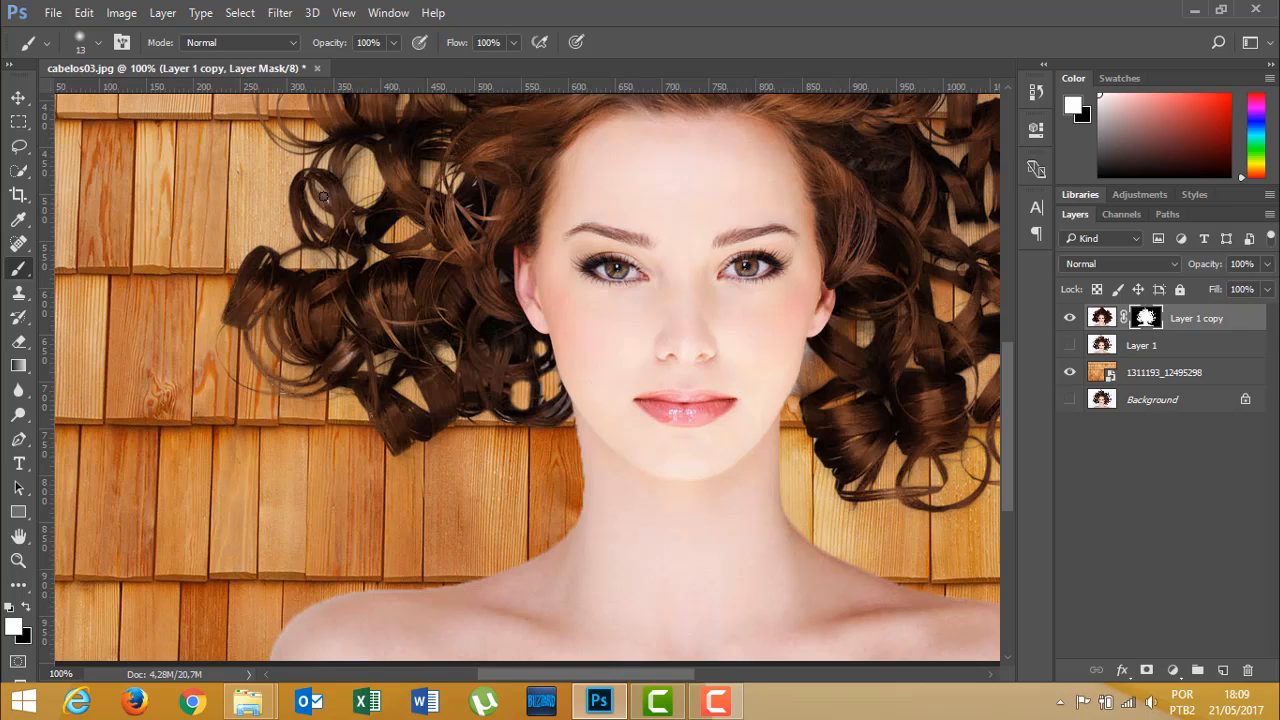
Step: Apply the layer mask on Layer 1 copy permanently
key("ctrl+minus")
key("ctrl+minus")
key("ctrl+minus")
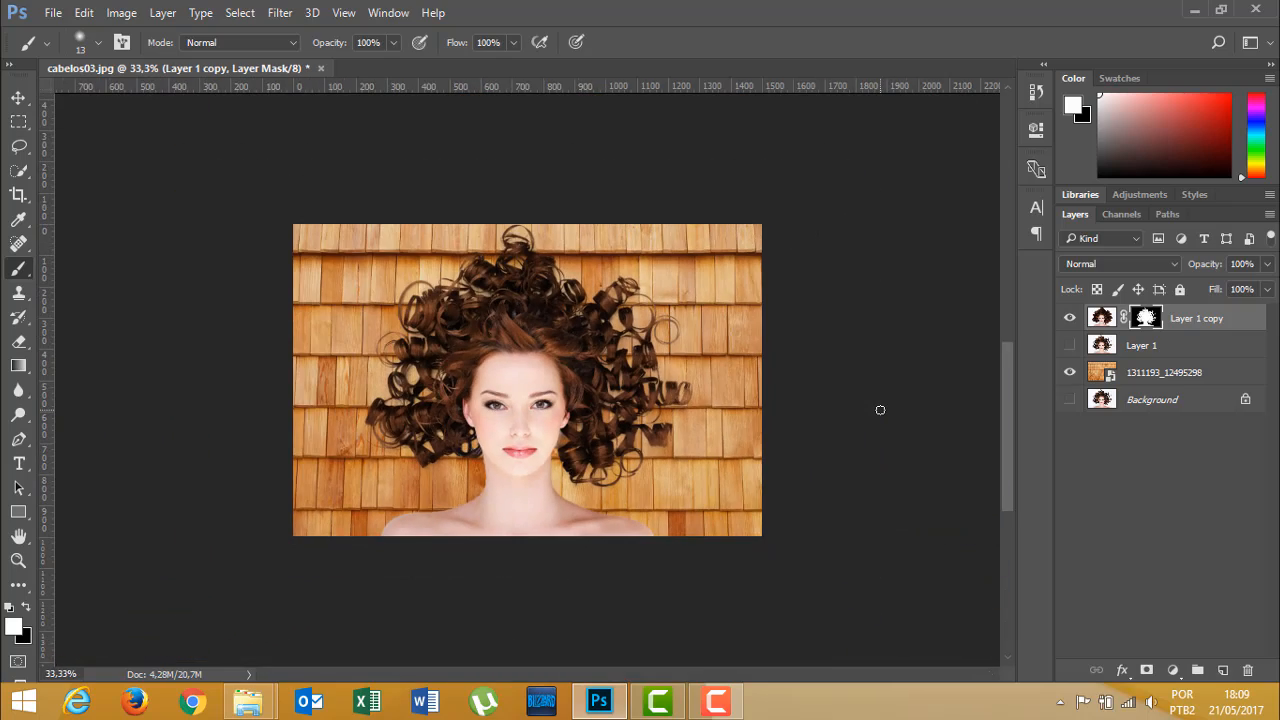
key("ctrl+plus")
key("ctrl+plus")
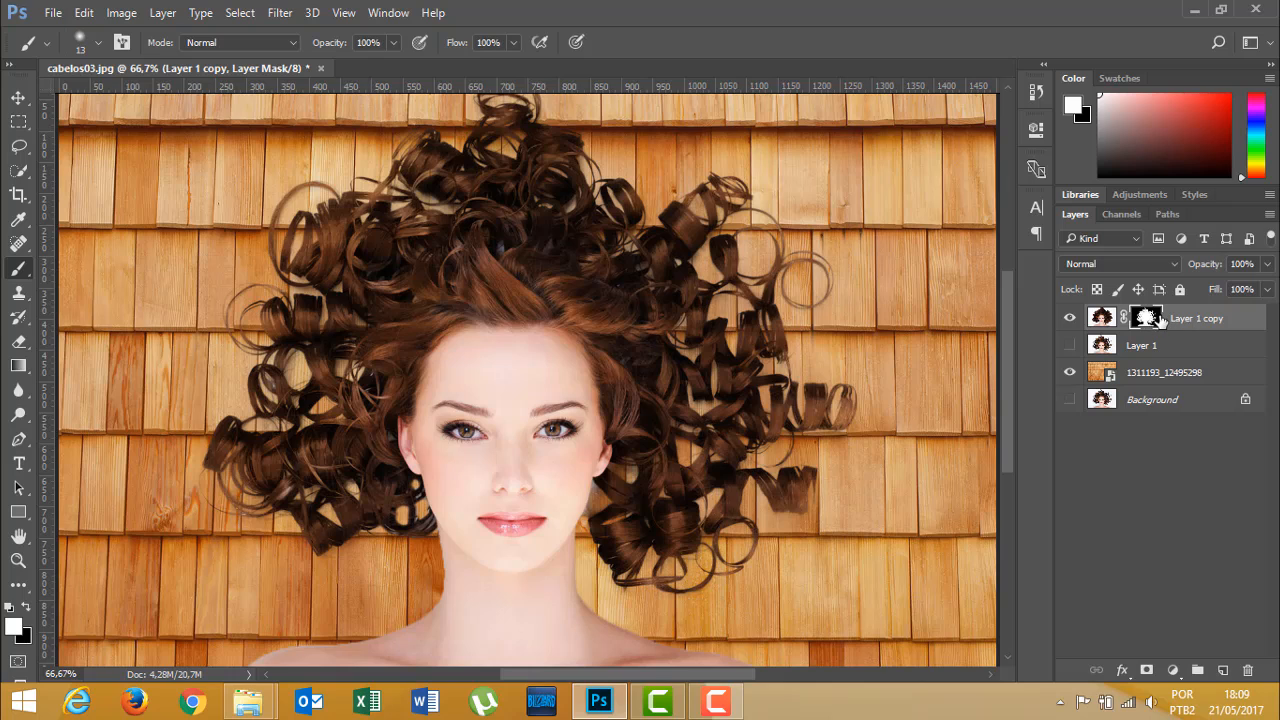
right_click(1146, 318)
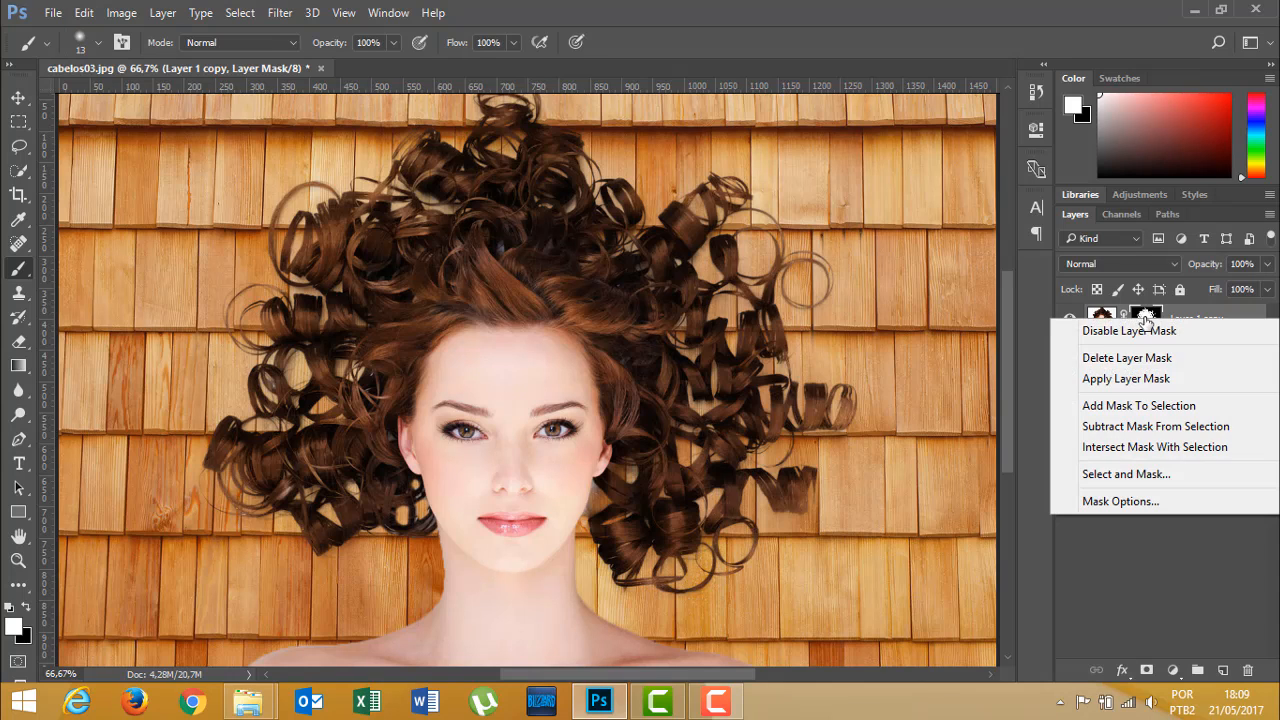
left_click(1145, 378)
Step: Enable the Inner Glow effect in Layer 1 copy's layer style, comparing the image with and without it
double_click(1210, 320)
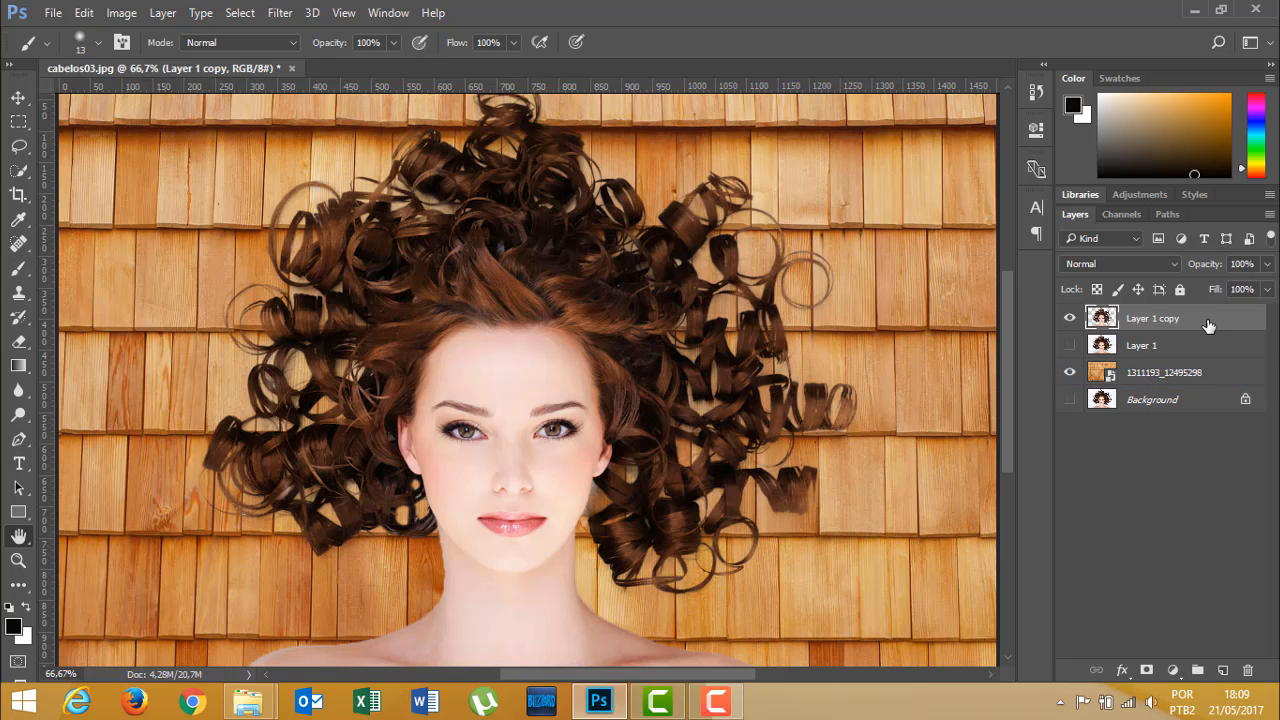
left_click_drag(508, 85, 968, 79)
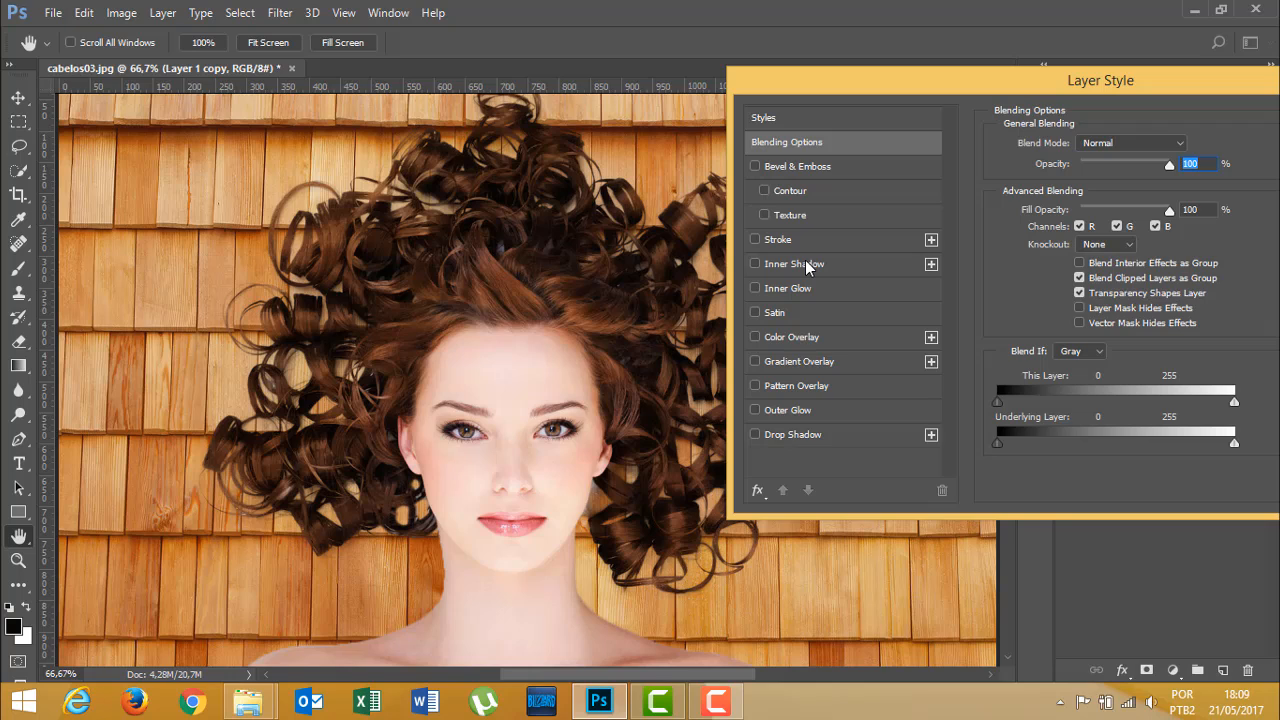
left_click(790, 288)
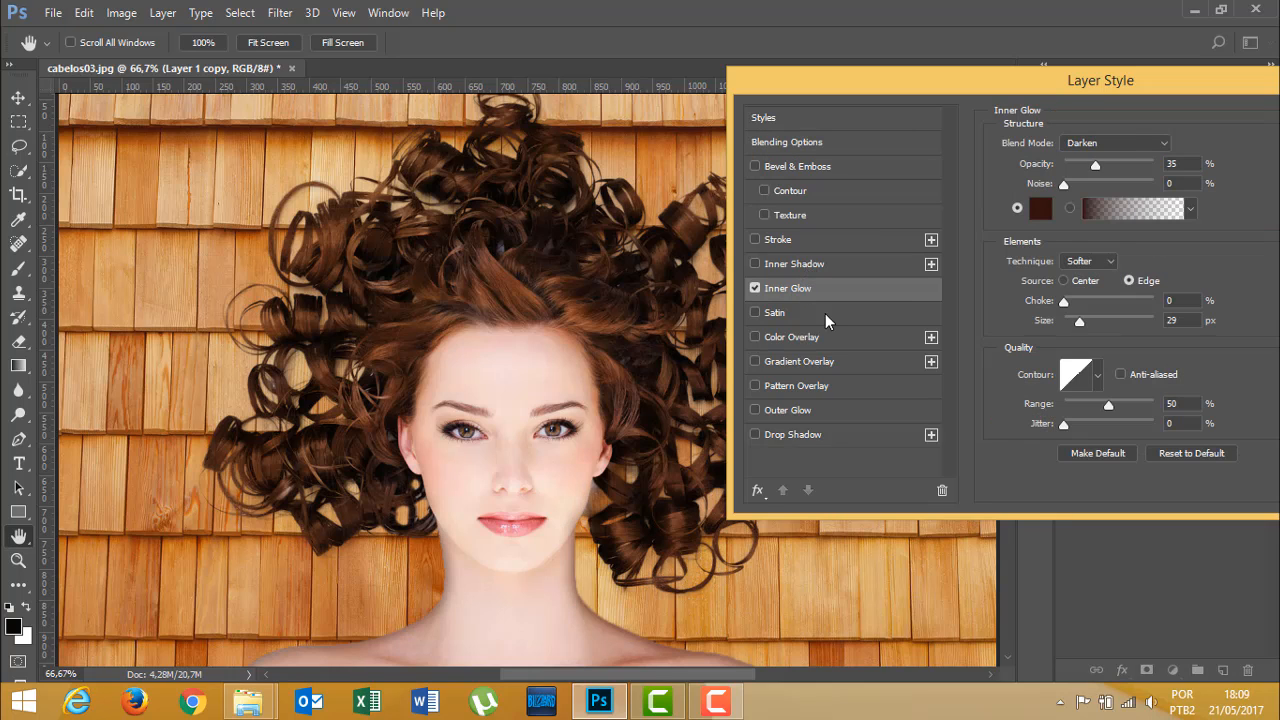
left_click(756, 288)
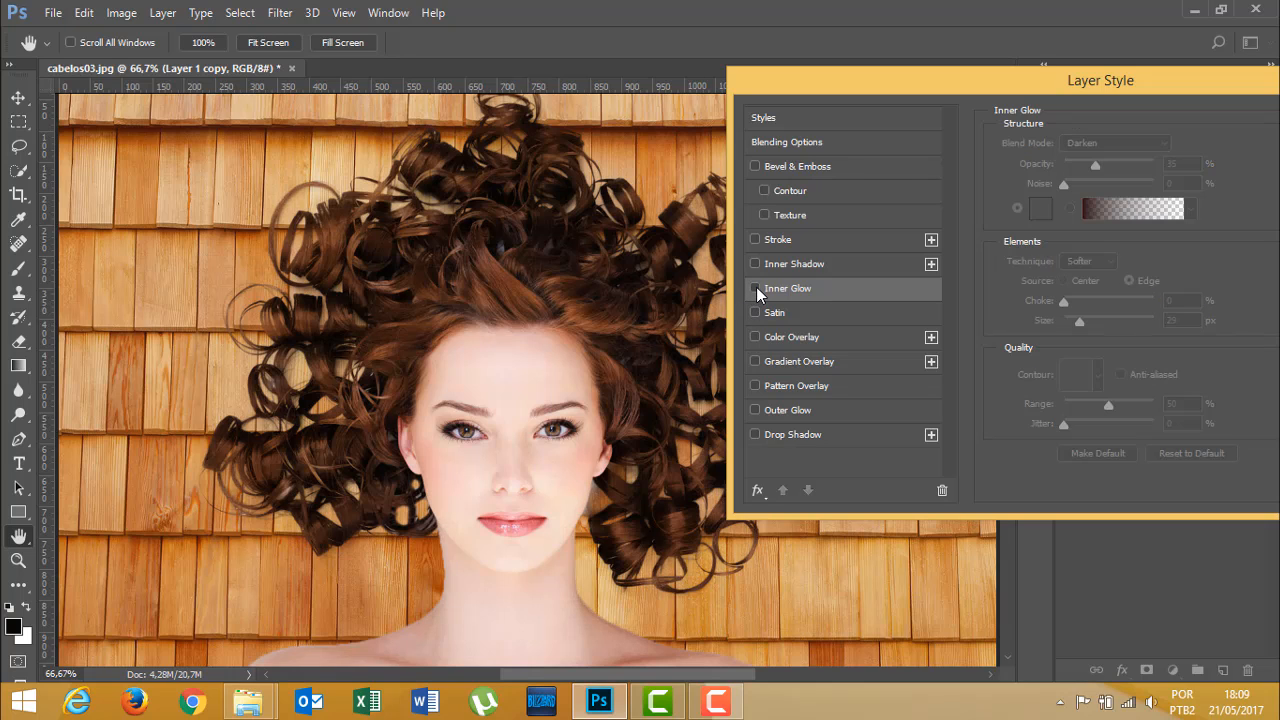
left_click(756, 288)
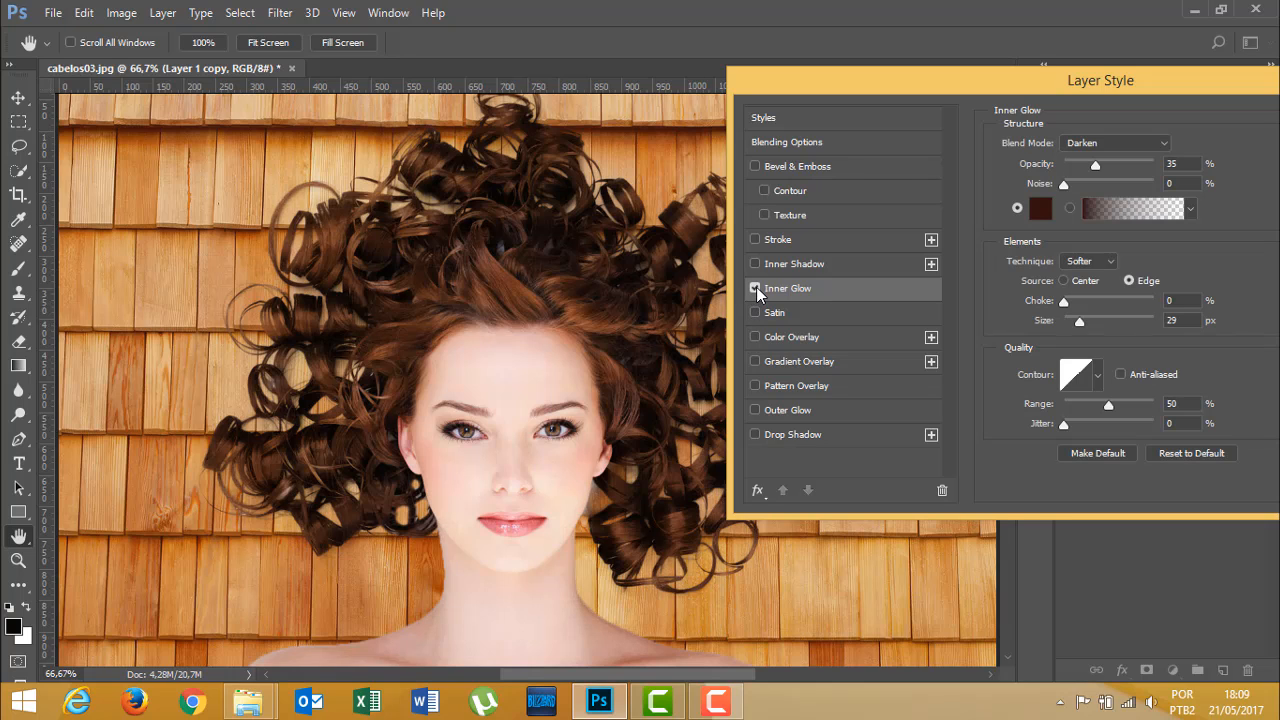
Step: Set the Inner Glow color to dark brown 2c180f sampled from the hair, compare the effect off and on, and apply the style
left_click(1038, 210)
left_click(586, 280)
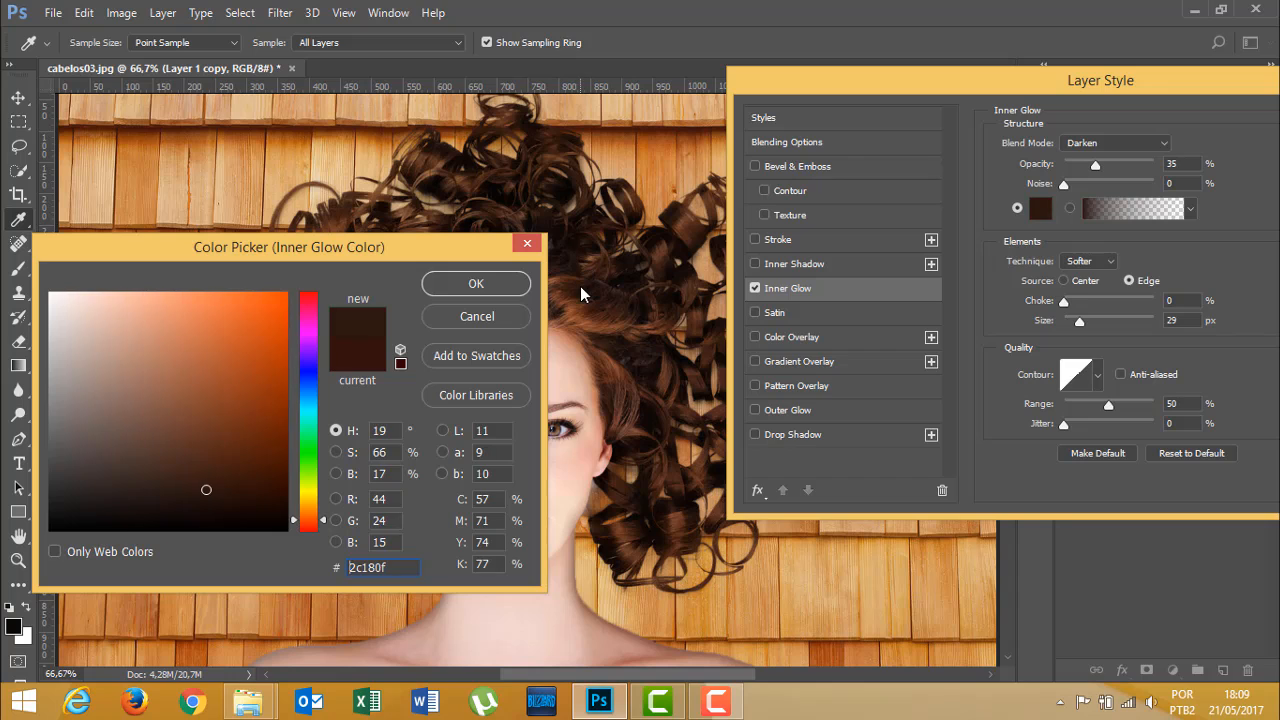
left_click(522, 285)
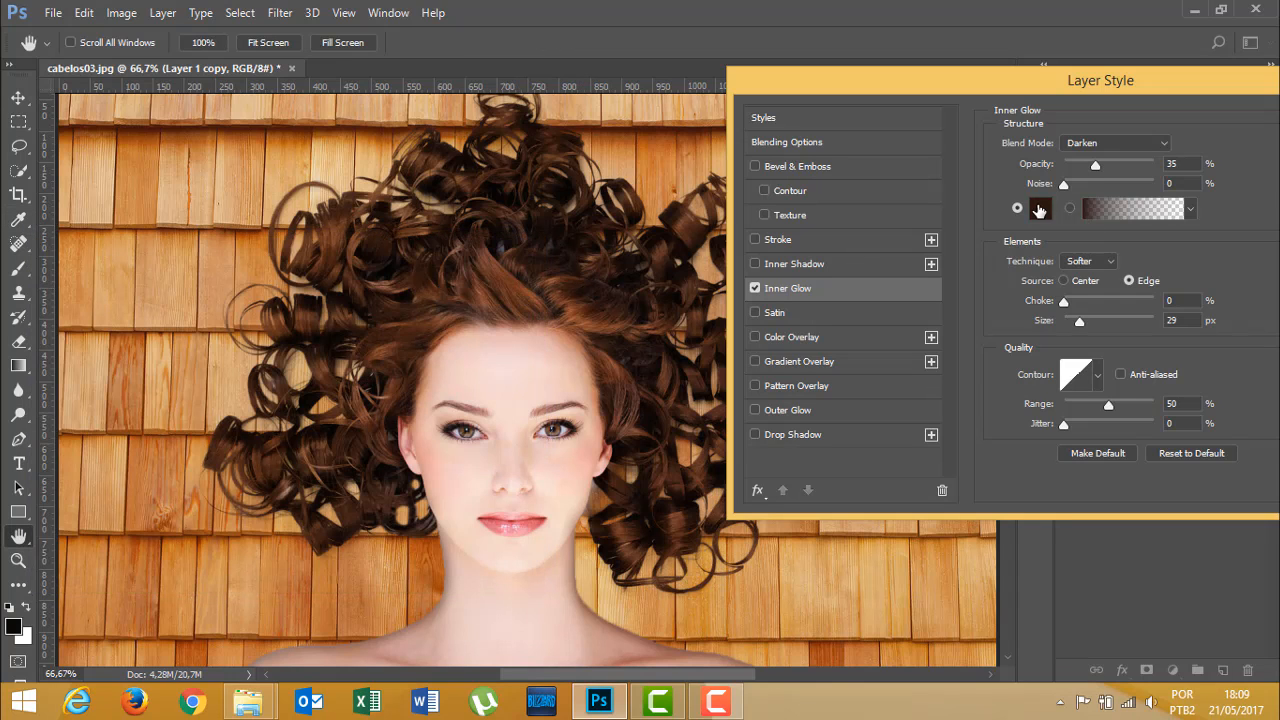
left_click(756, 288)
left_click(756, 288)
left_click_drag(1256, 84, 1050, 96)
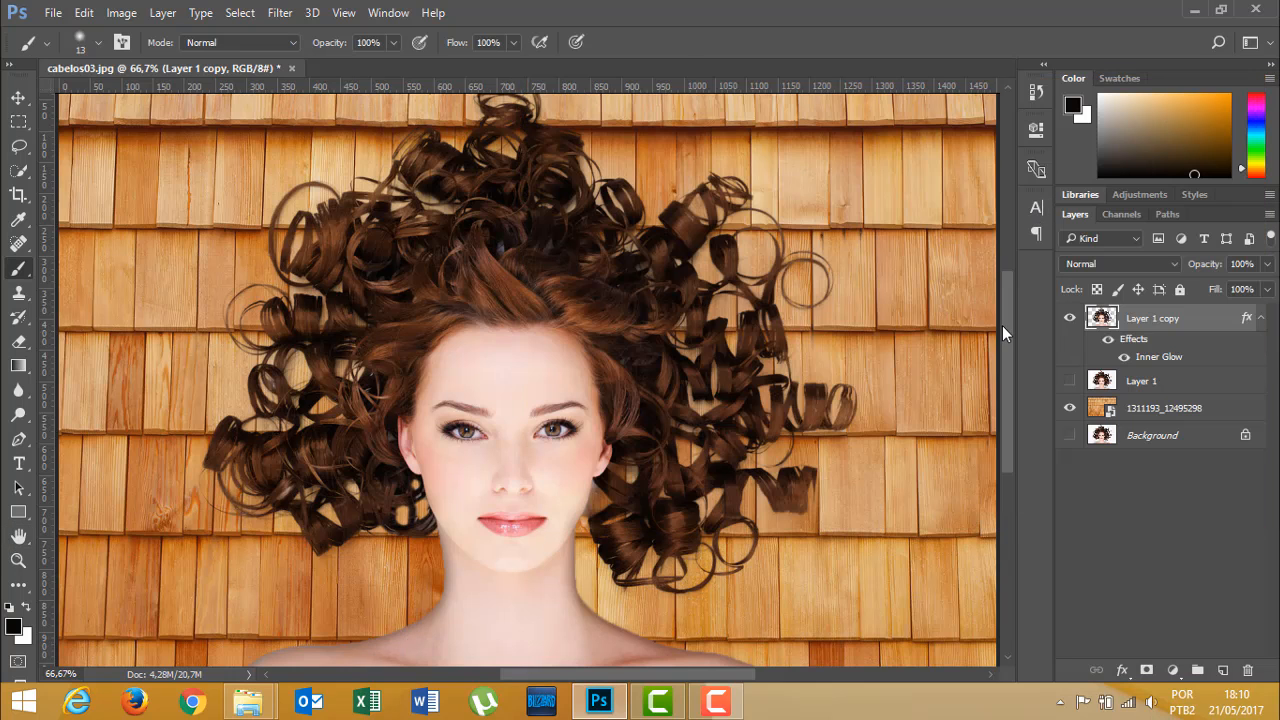
scroll(1002, 322, "down", 3)
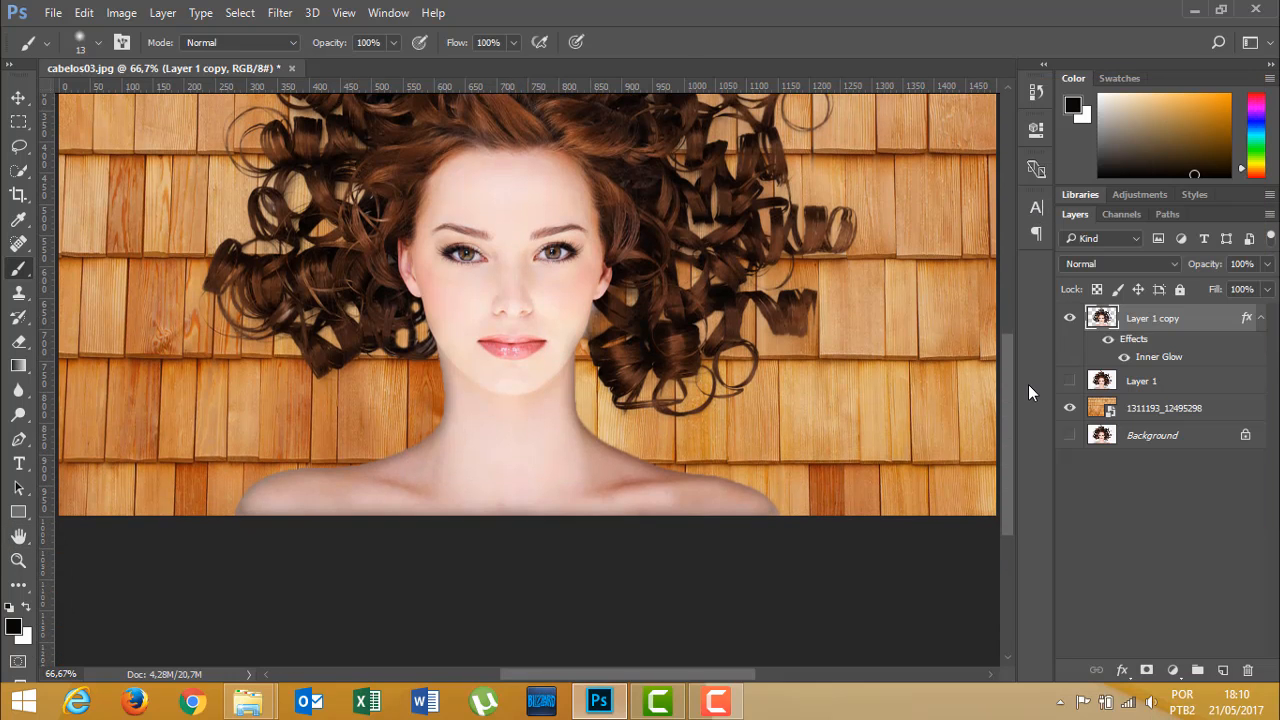
scroll(1028, 384, "up", 3)
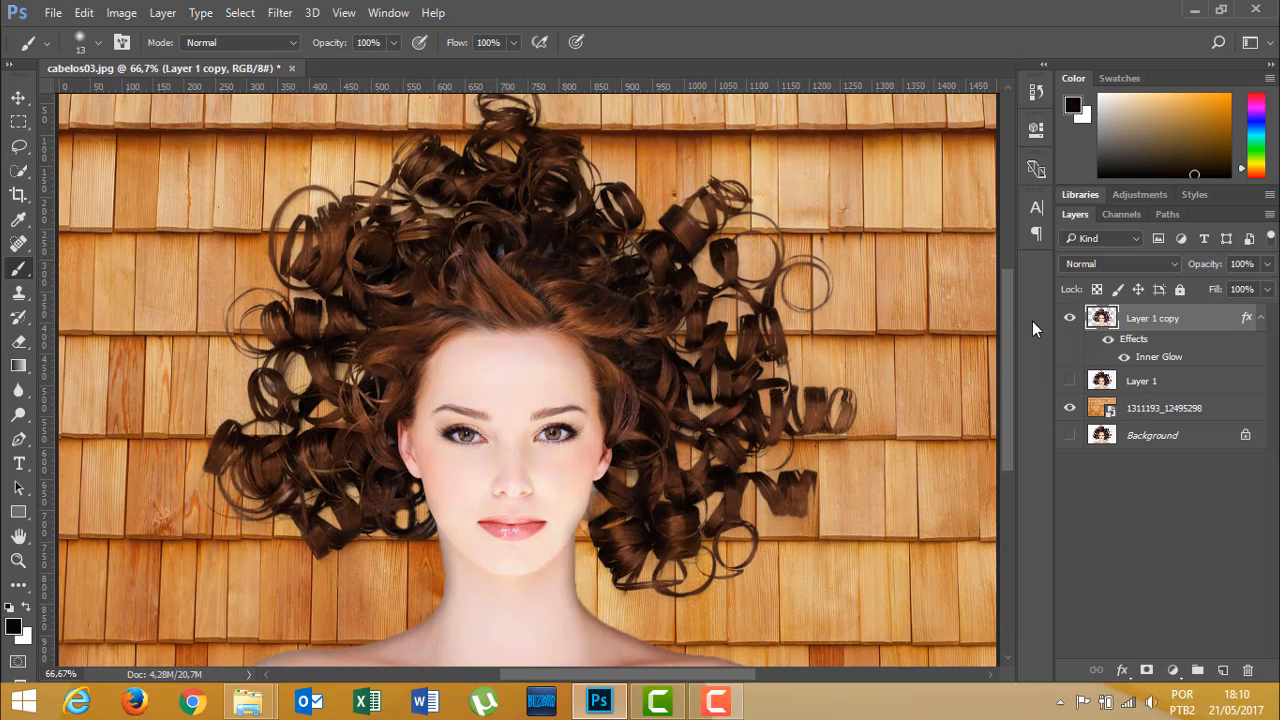
key("ctrl+minus")
key("ctrl+minus")
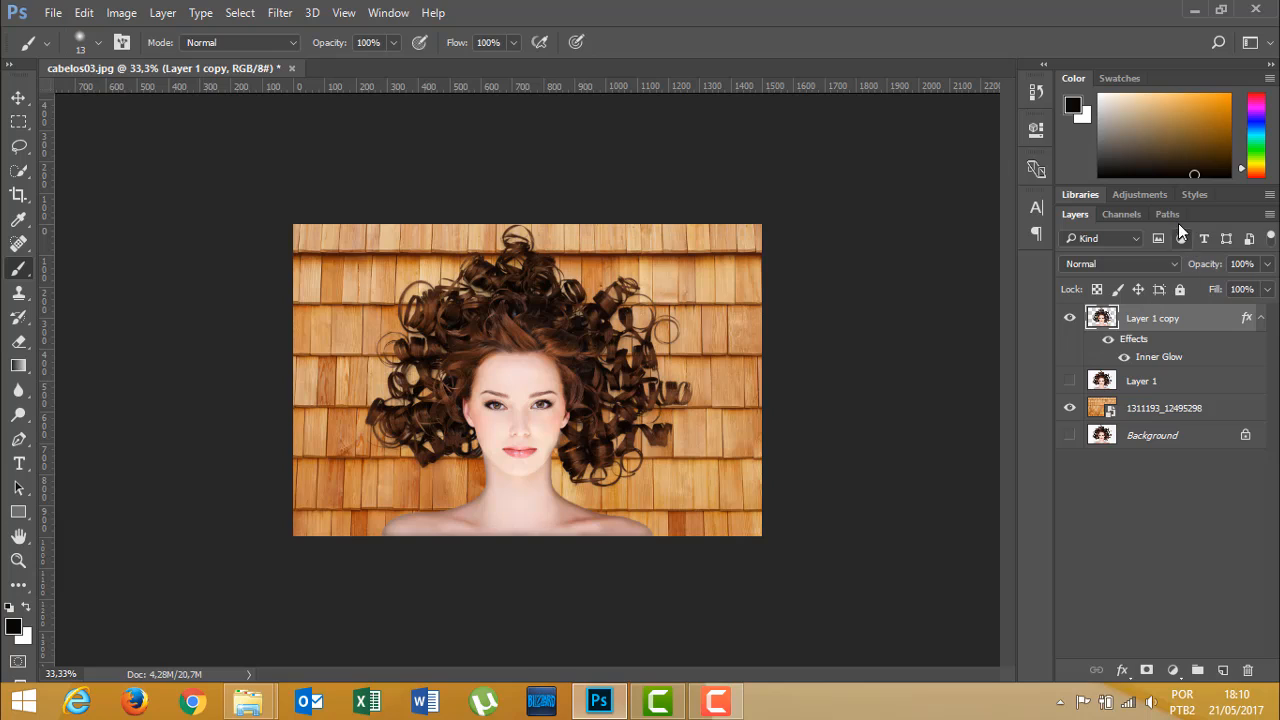
left_click(1126, 214)
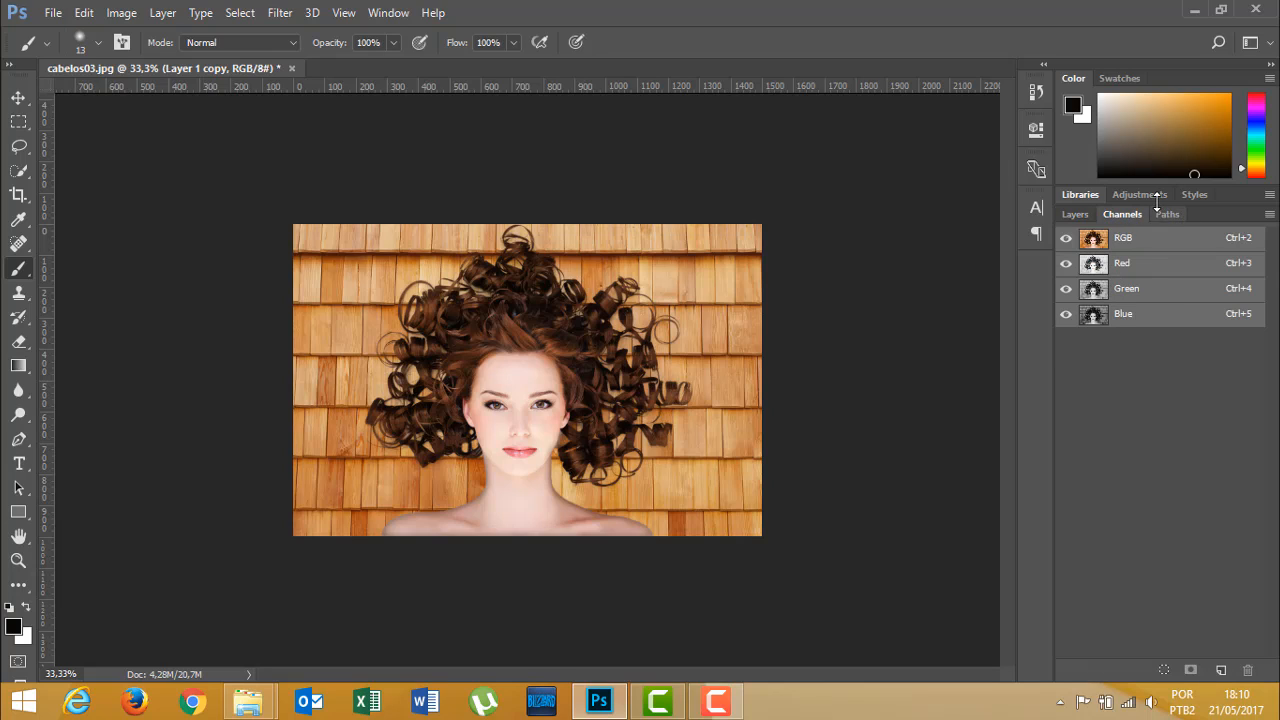
left_click(1078, 216)
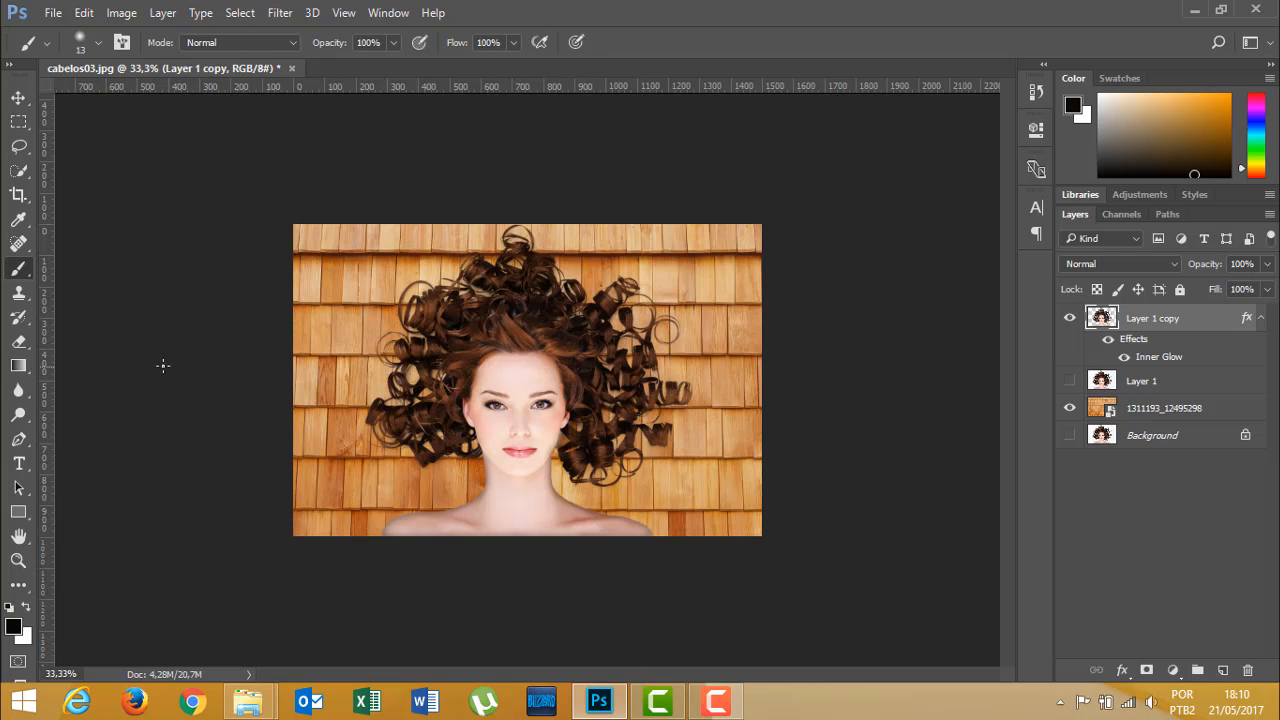
left_click(18, 121)
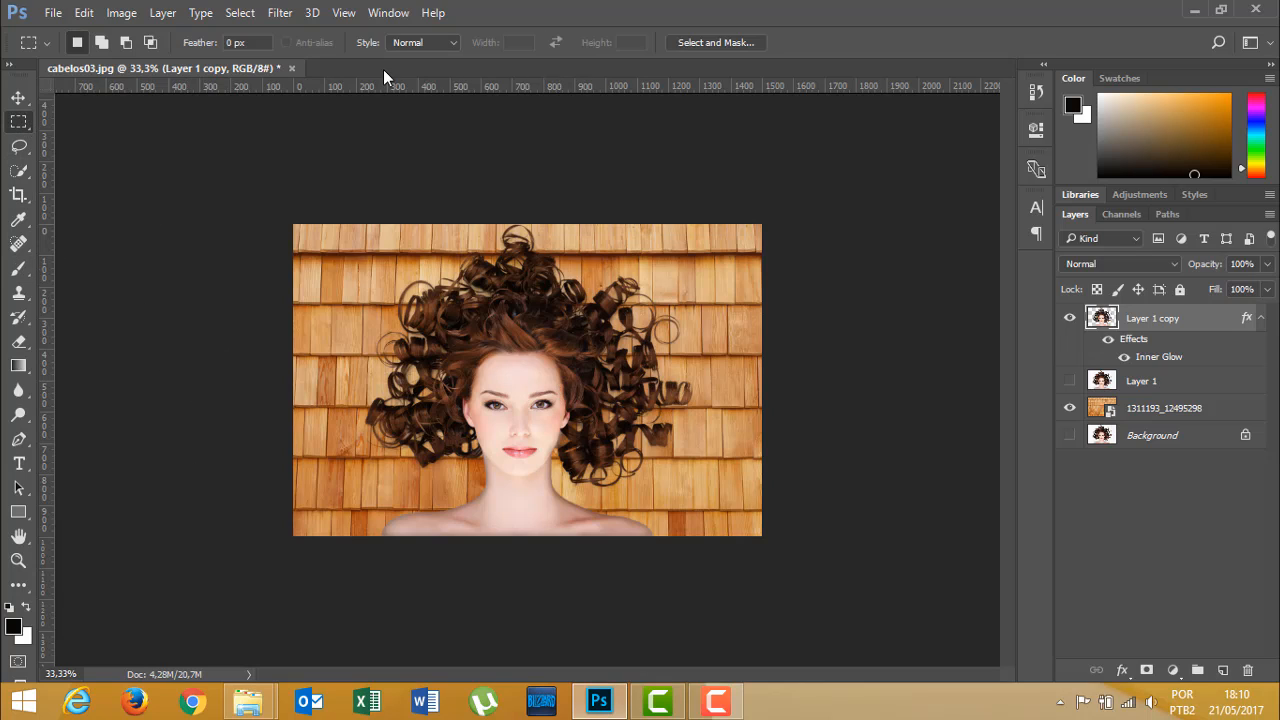
left_click(20, 100)
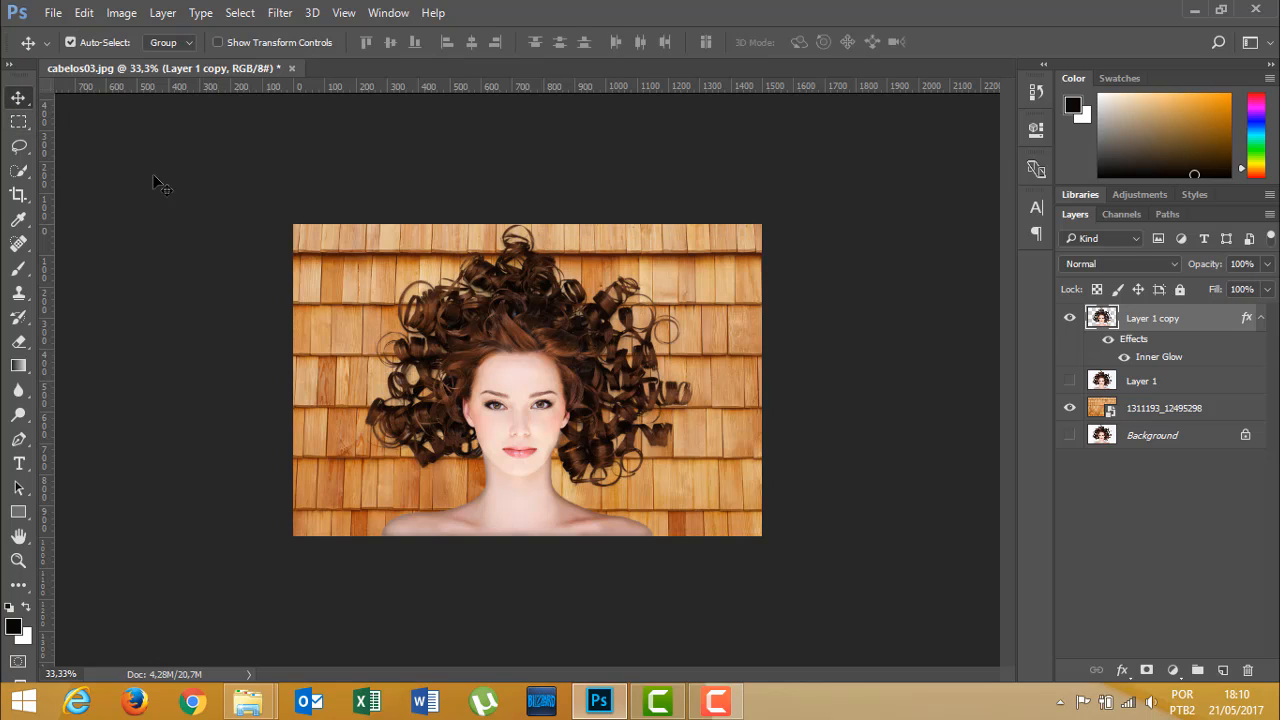